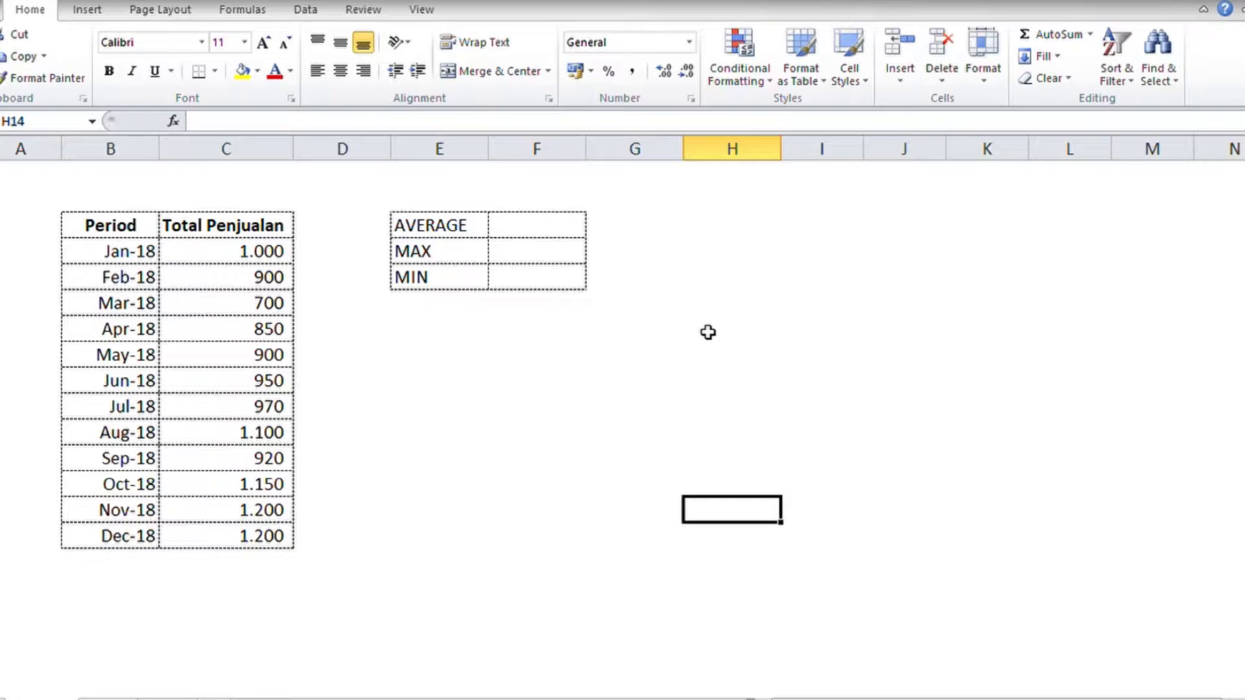
Point out the monthly sales figures and the AVERAGE result cell beside the data.
click(683, 361)
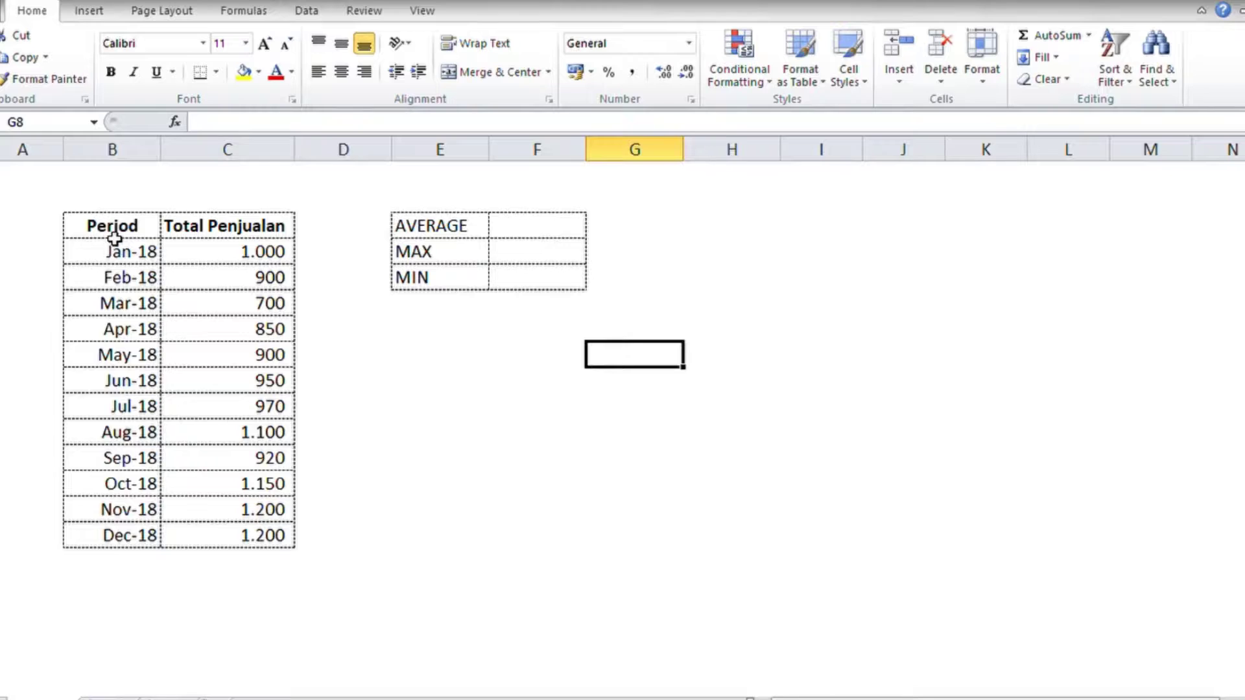
drag(209, 228, 206, 329)
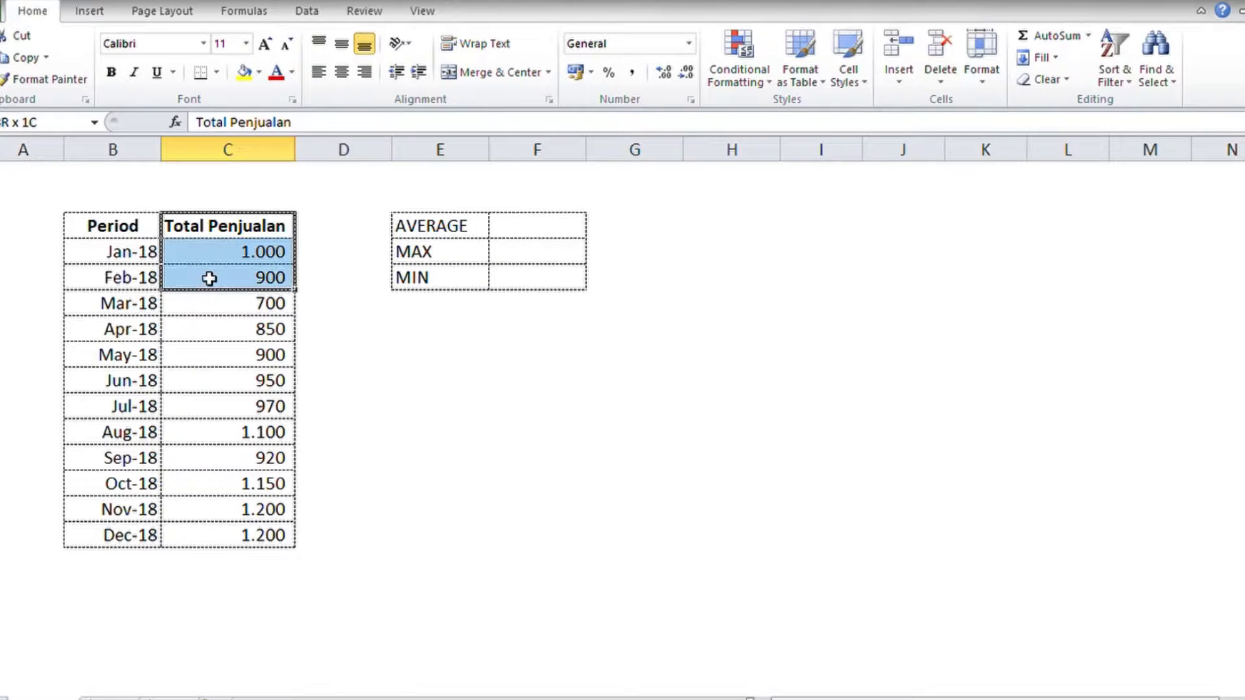
click(389, 381)
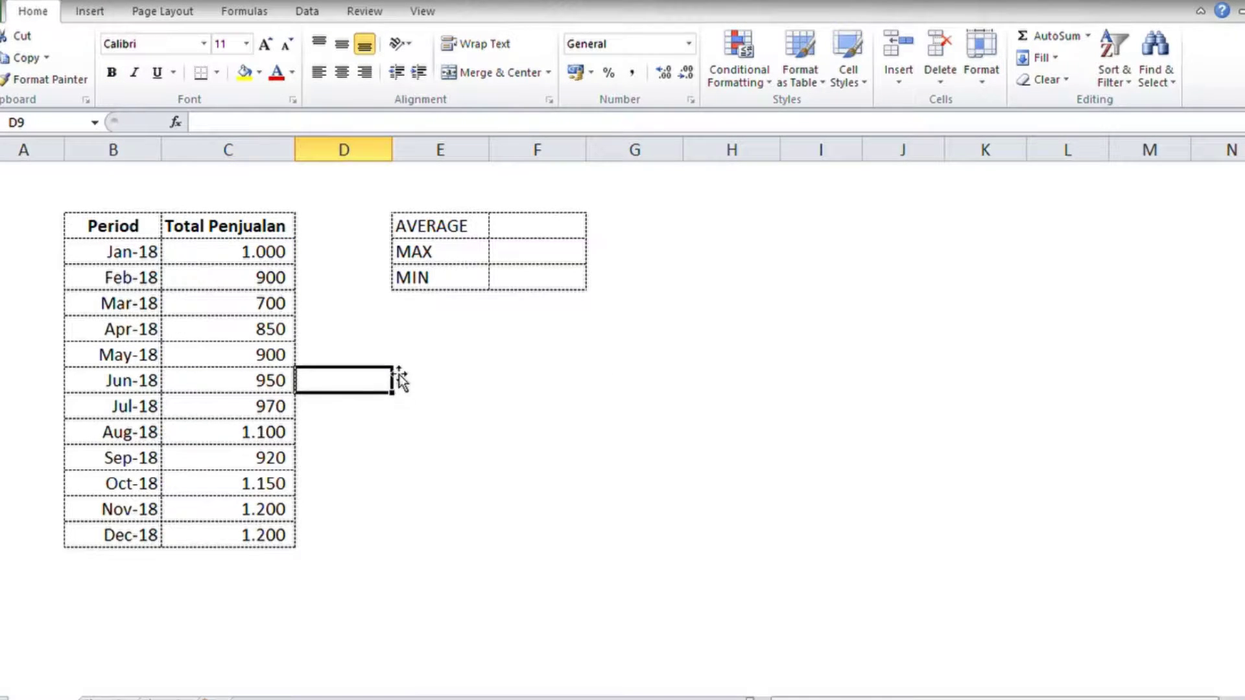
click(364, 577)
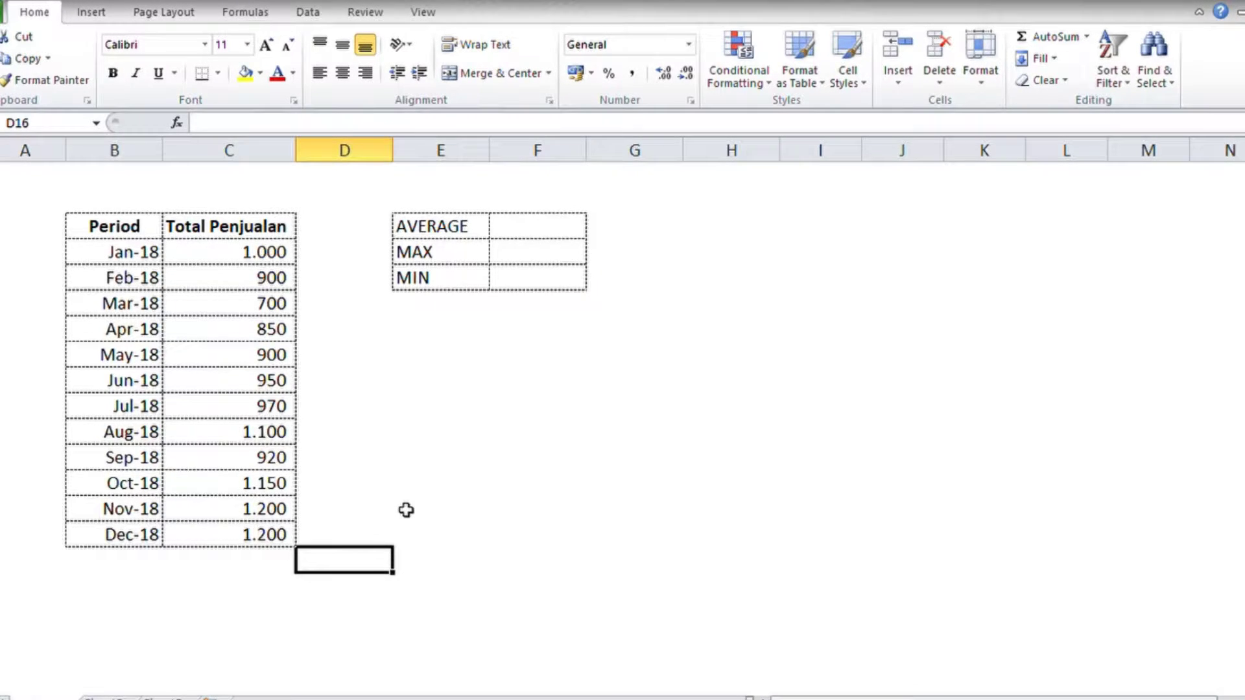
click(450, 463)
click(513, 236)
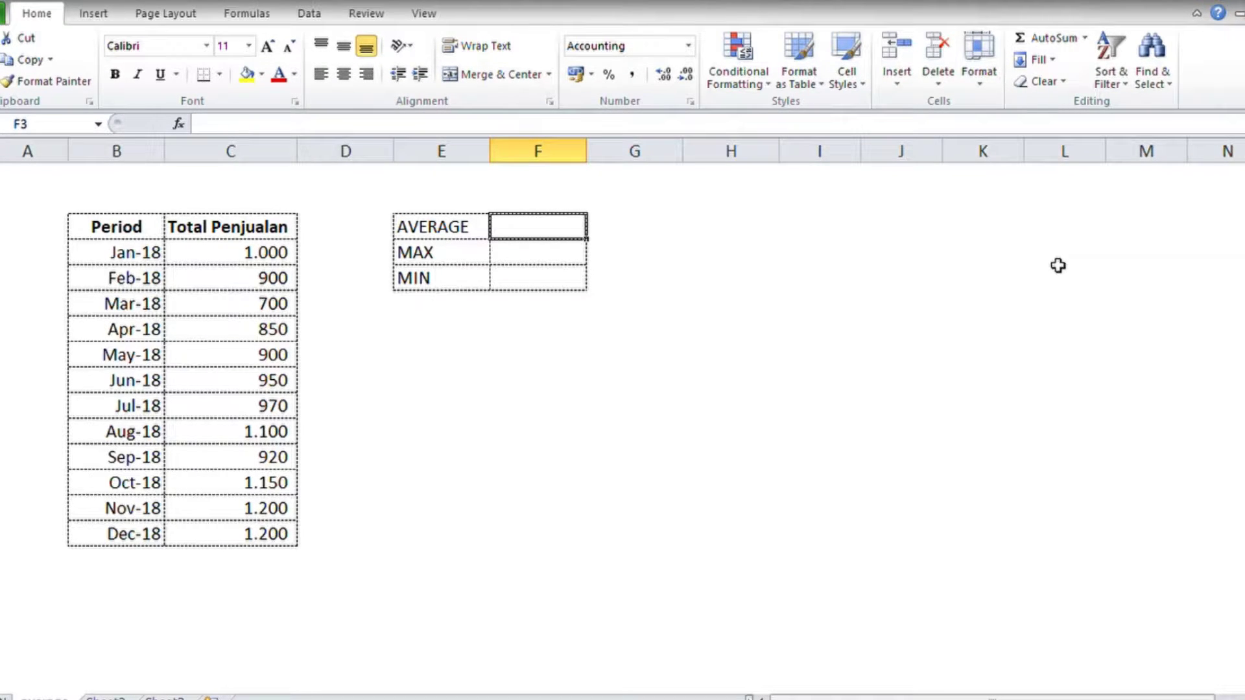
drag(328, 259, 337, 534)
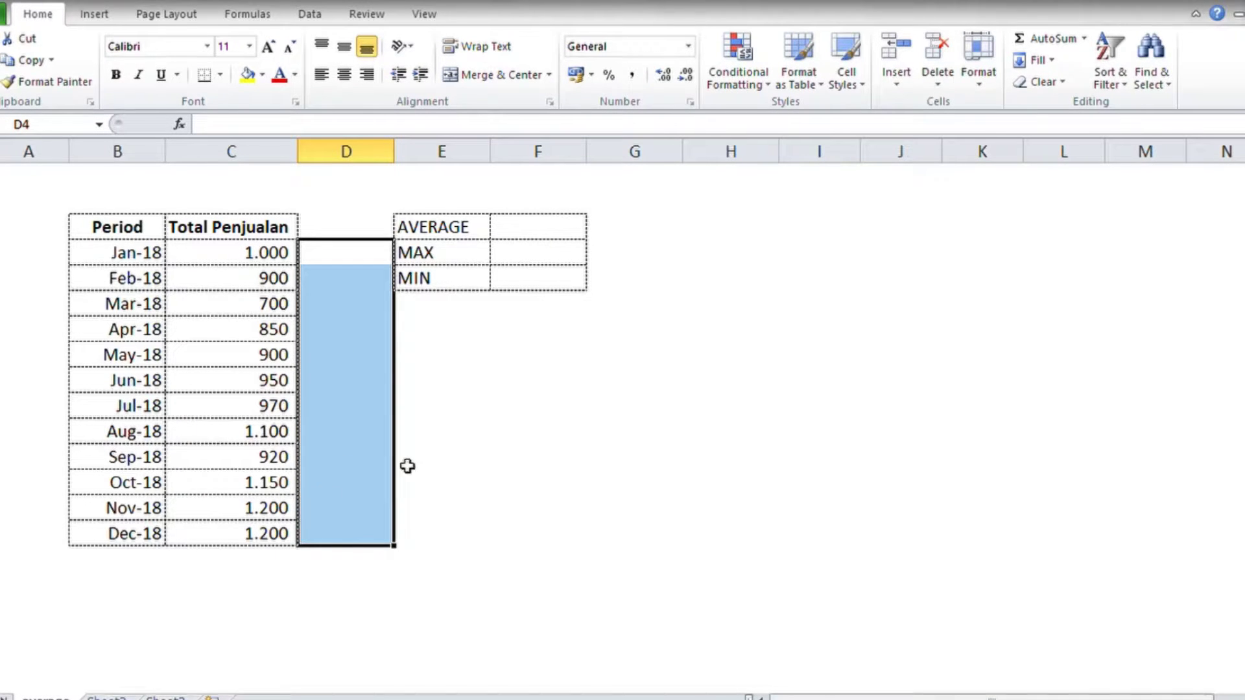
Enter =AVERAGE(C4:C15) in the AVERAGE cell so it shows 987.
click(569, 235)
text(=)
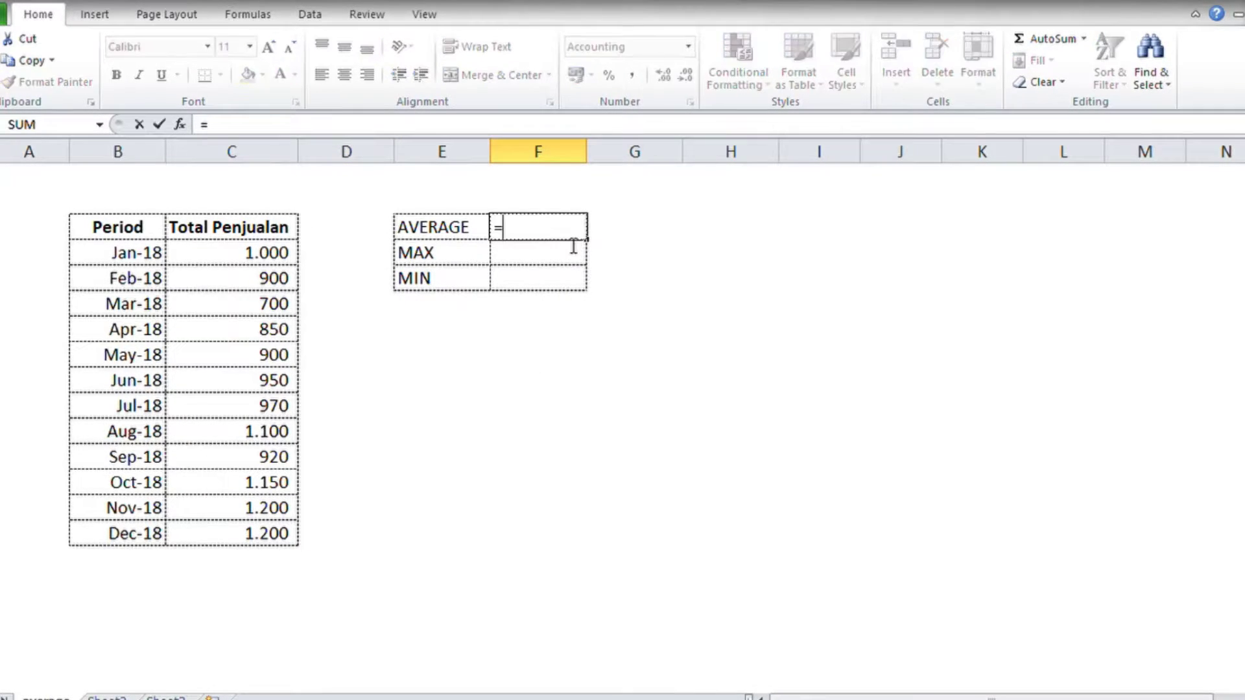
text(ave)
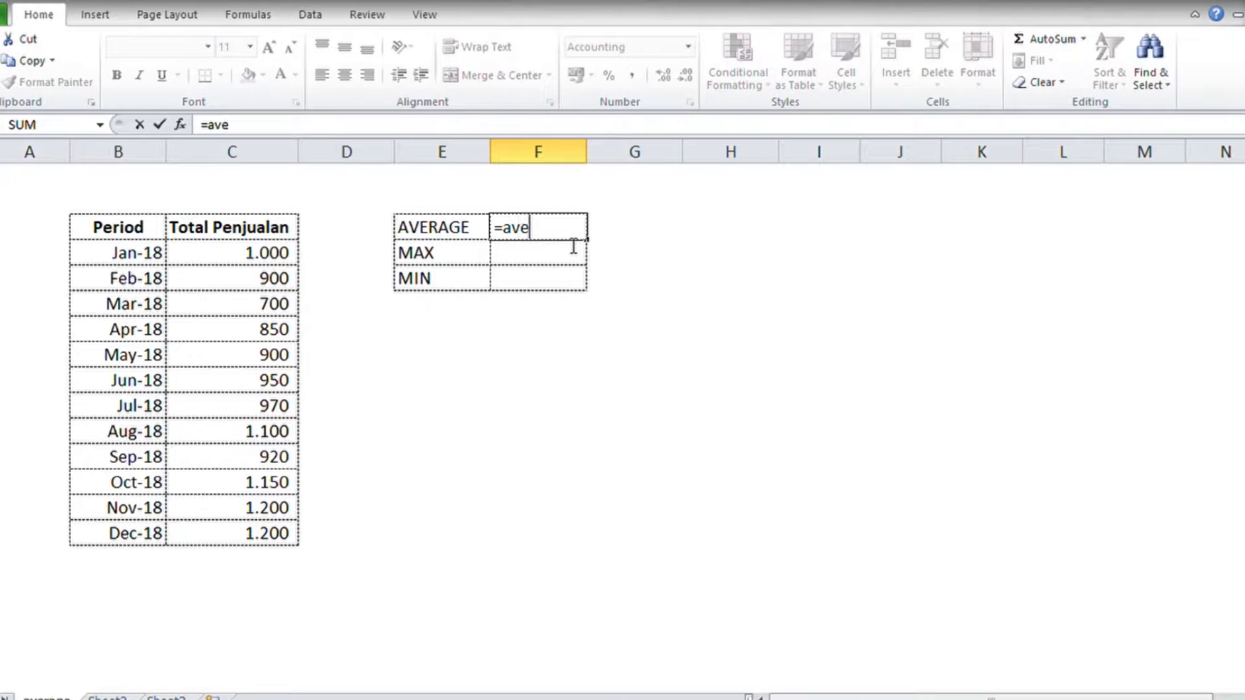
text(r)
key(Tab)
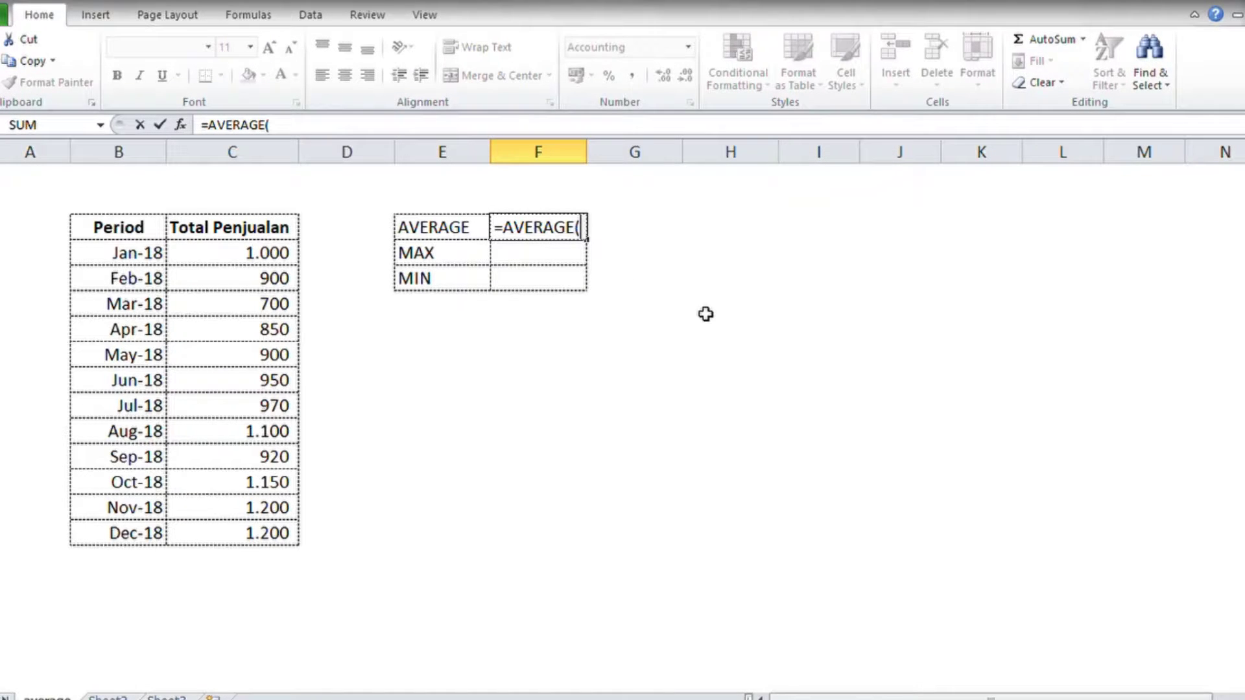
drag(227, 257, 260, 543)
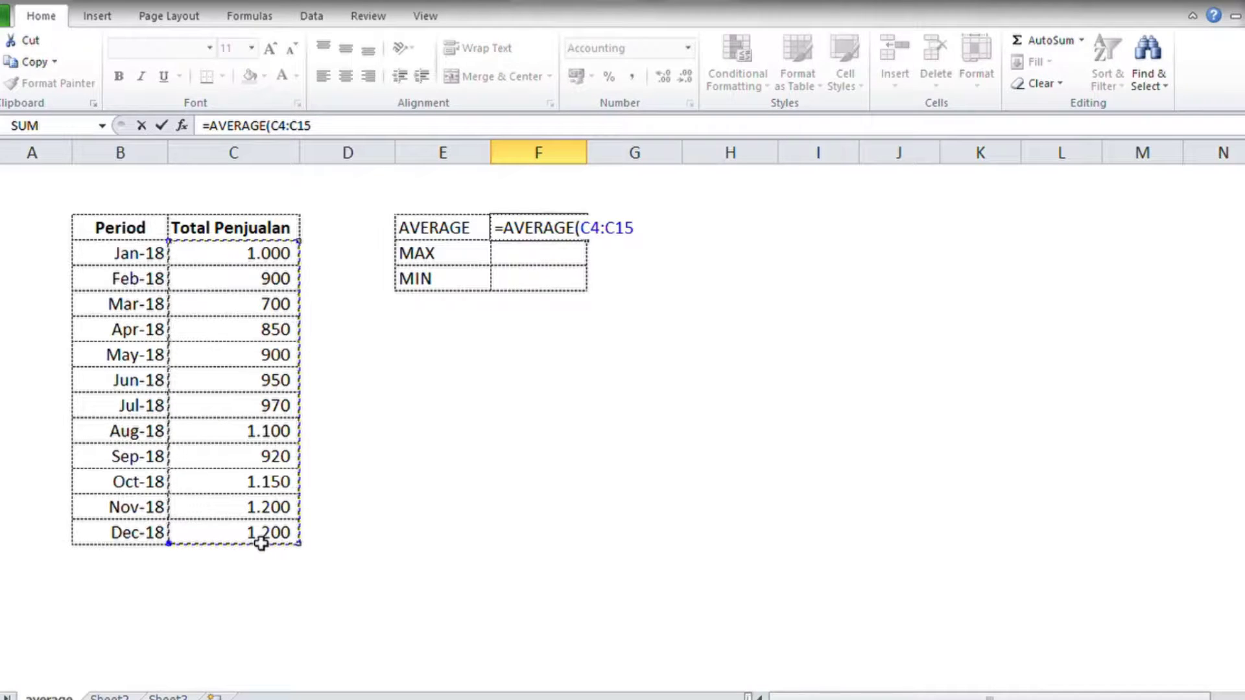
key(Return)
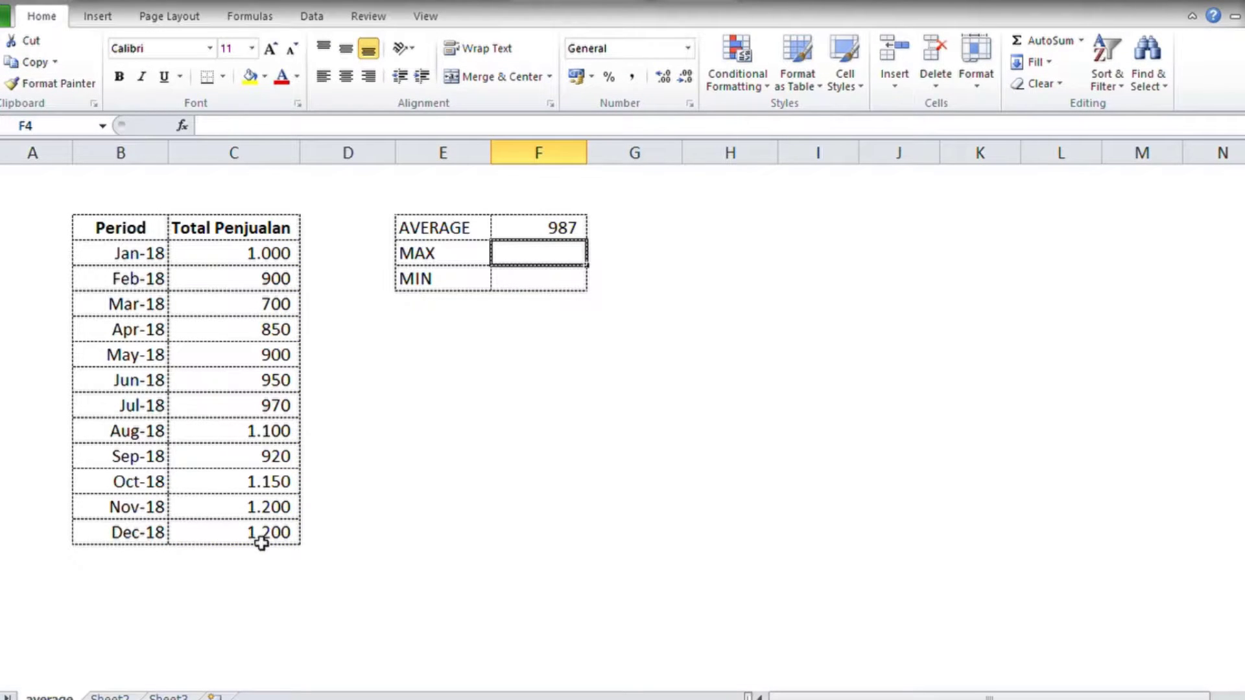
drag(544, 236, 545, 278)
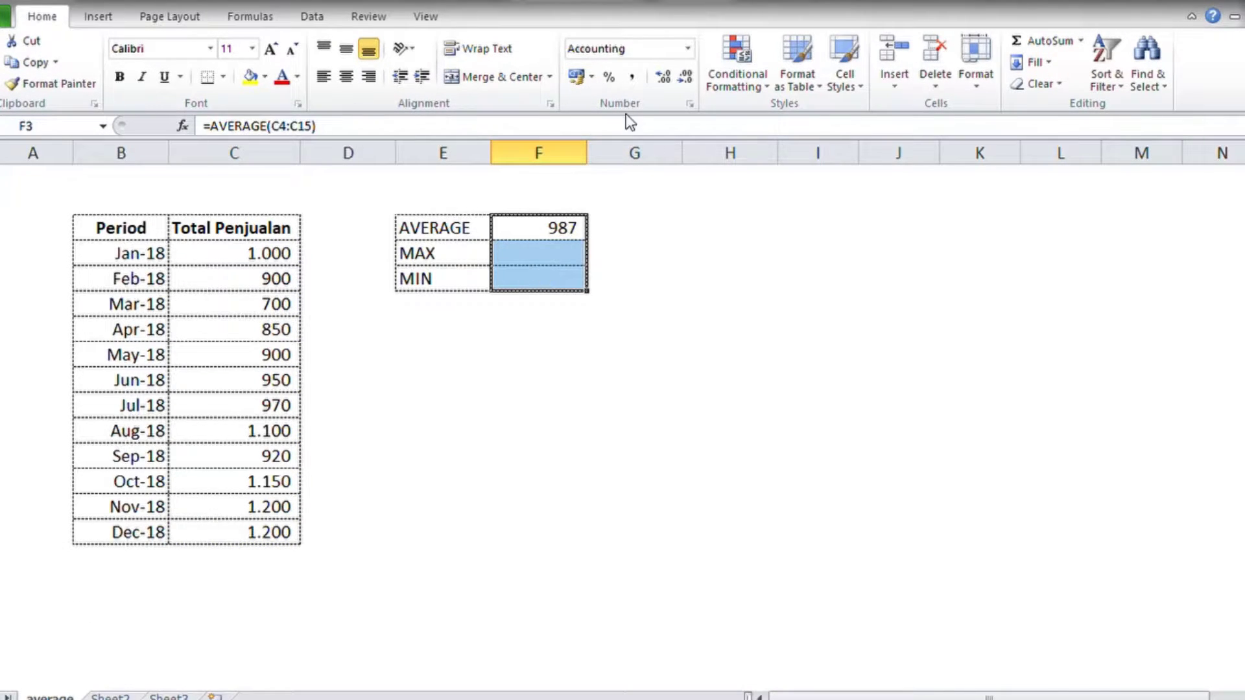
click(669, 391)
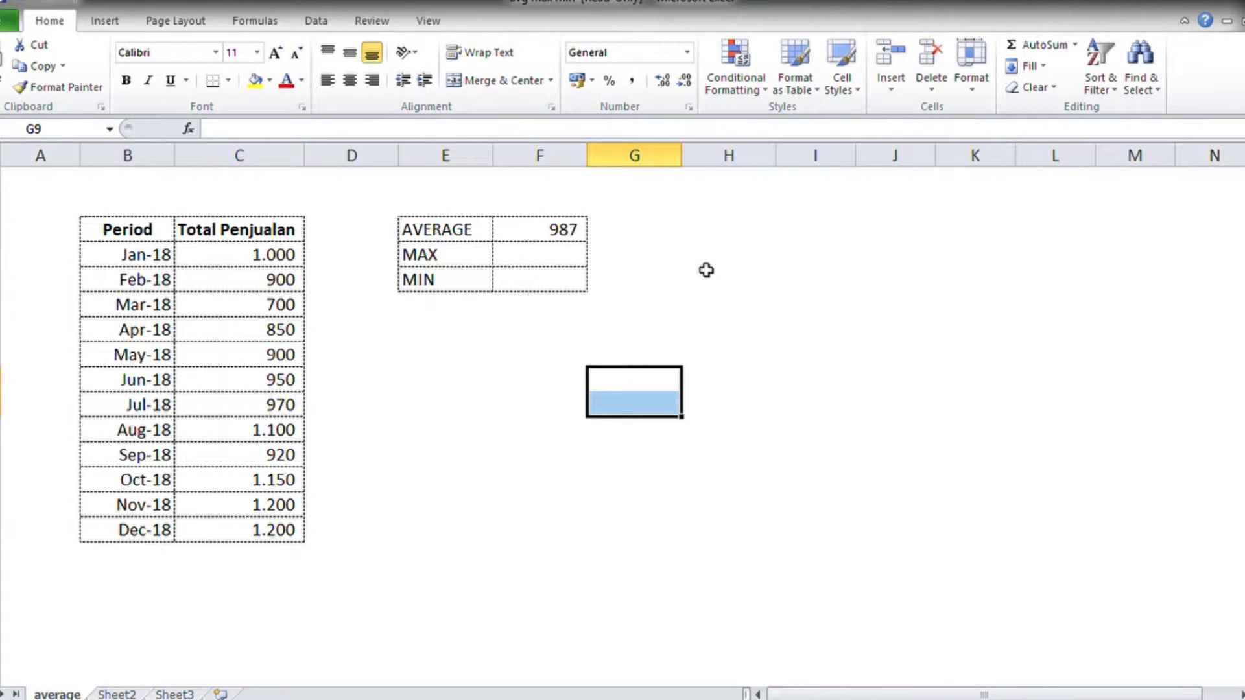
click(537, 256)
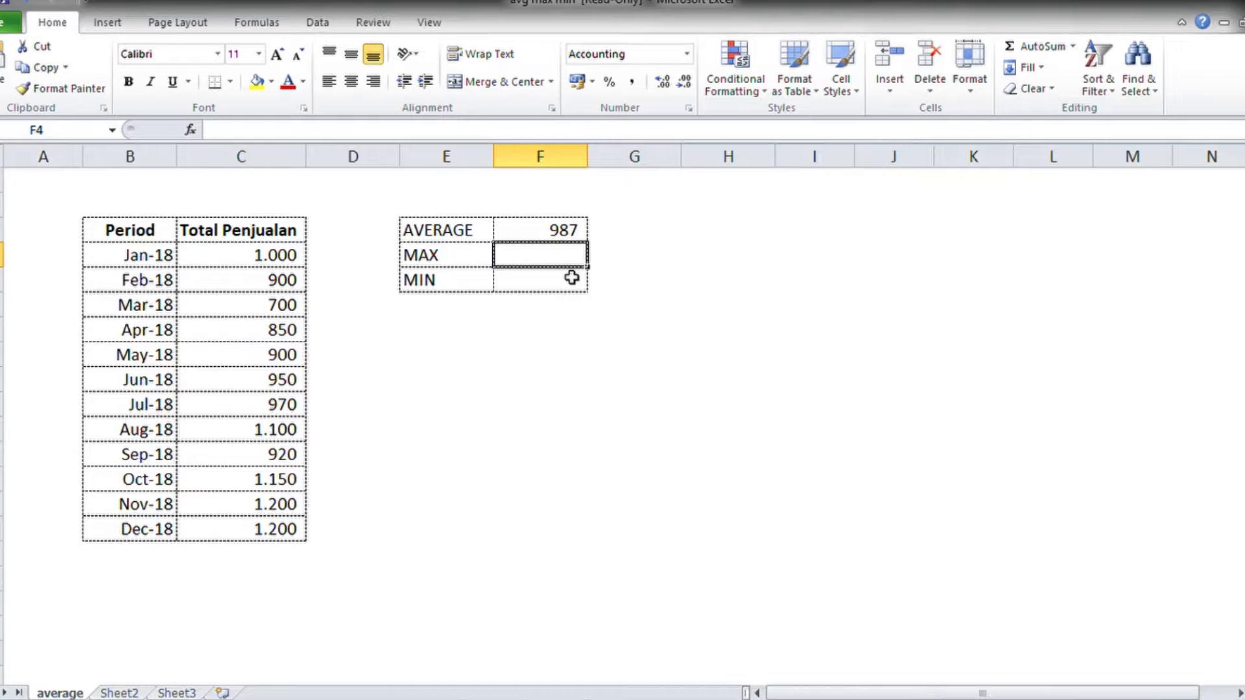
Enter =MAX(C4:C15) in F4, returning the highest sales value 1.200.
text(=)
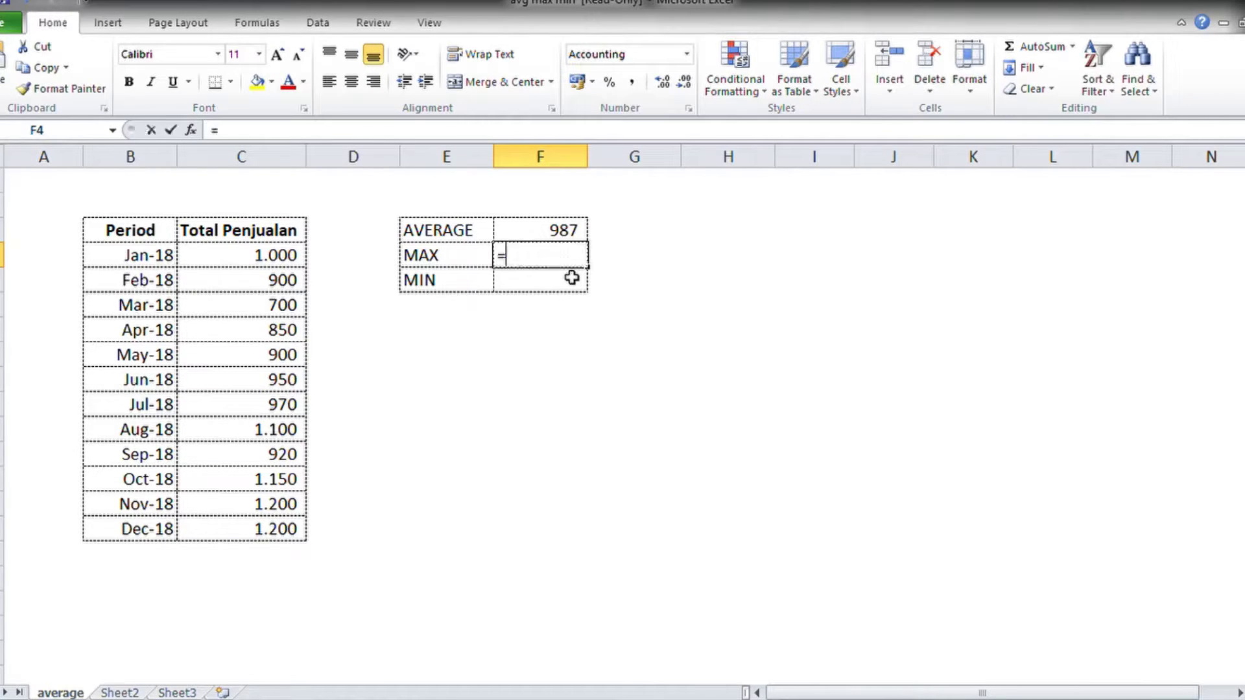
text(ma)
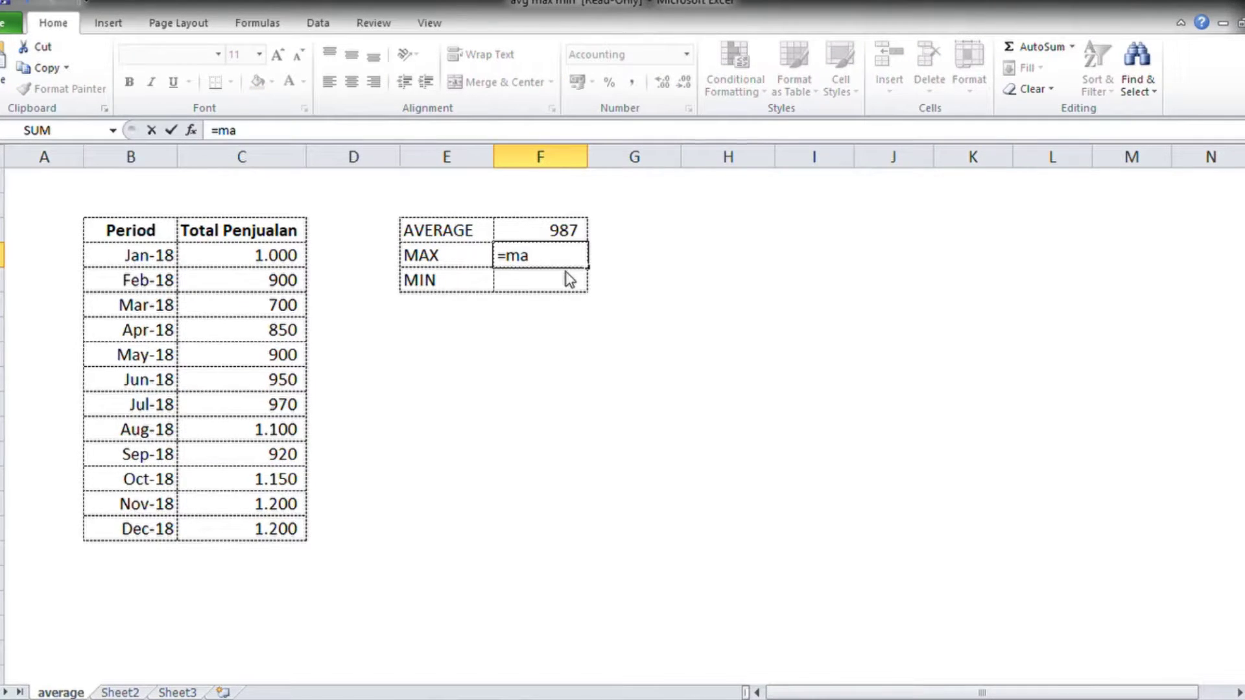
text(x)
key(Tab)
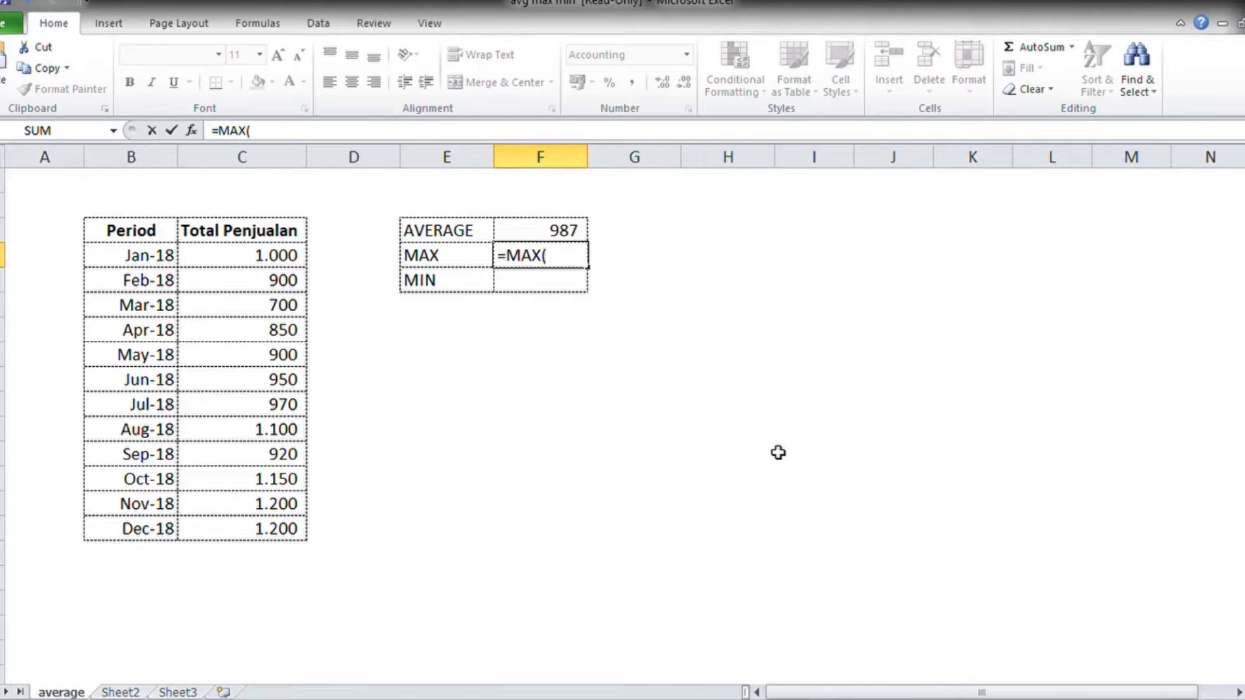
drag(247, 260, 266, 545)
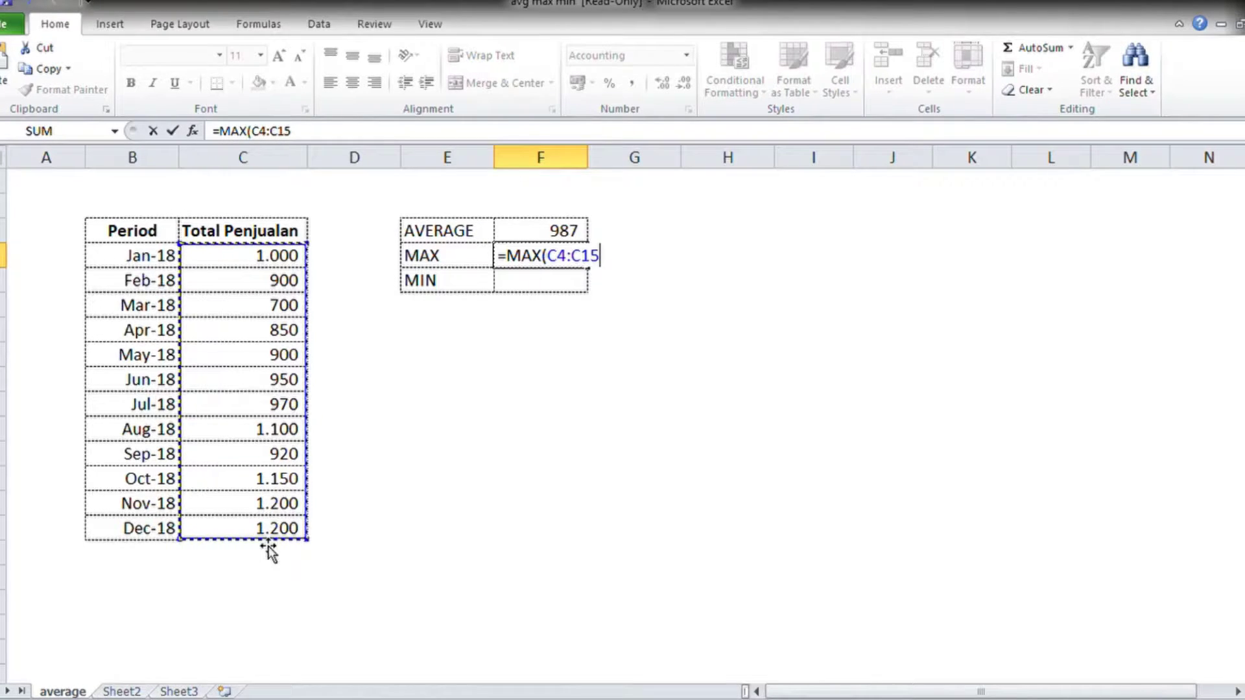
key(Return)
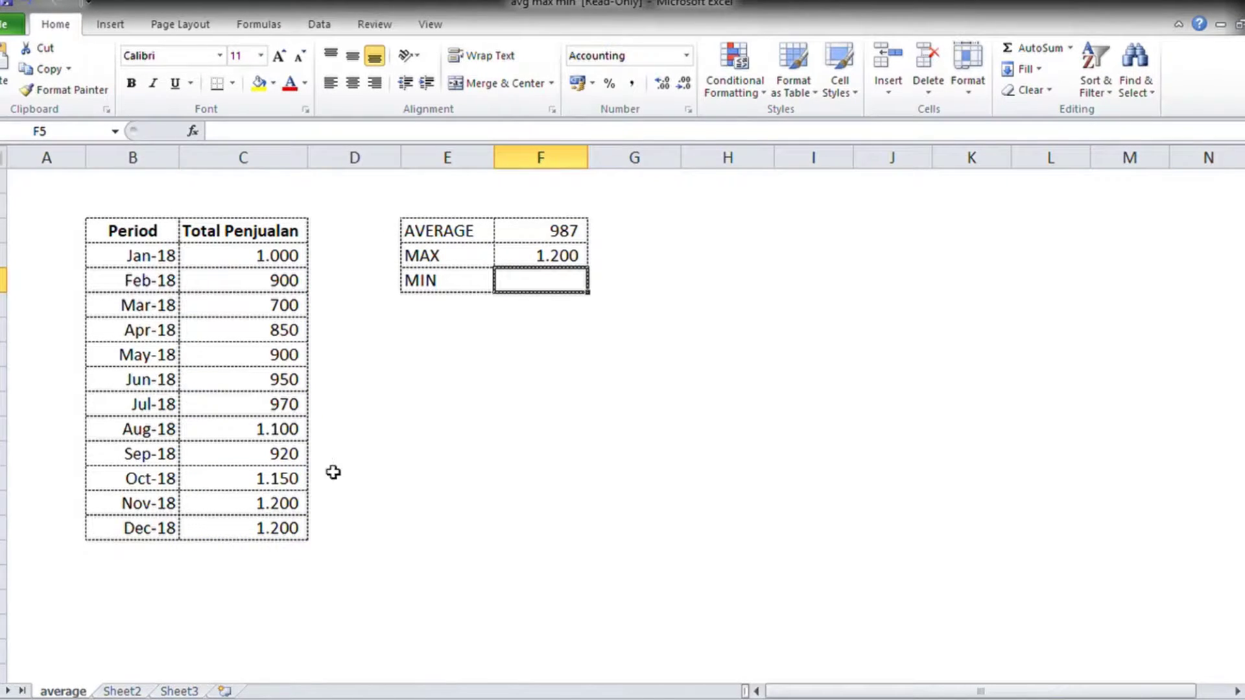
click(567, 259)
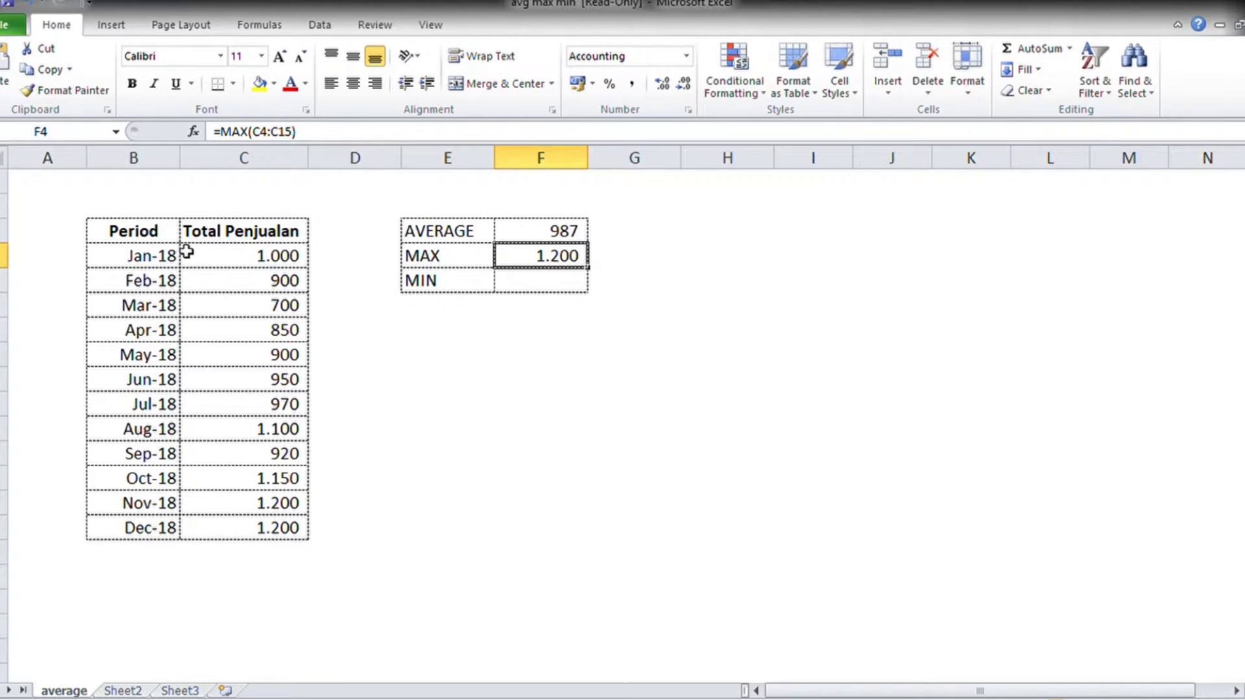
drag(133, 233, 223, 524)
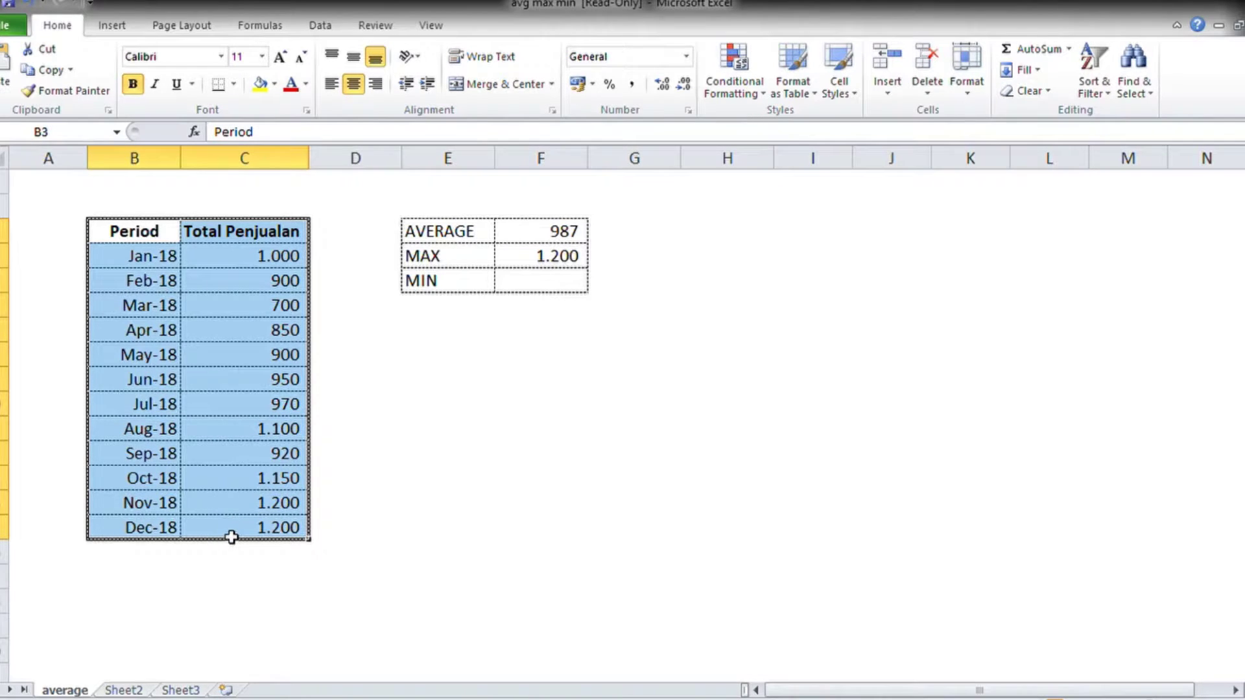
click(230, 531)
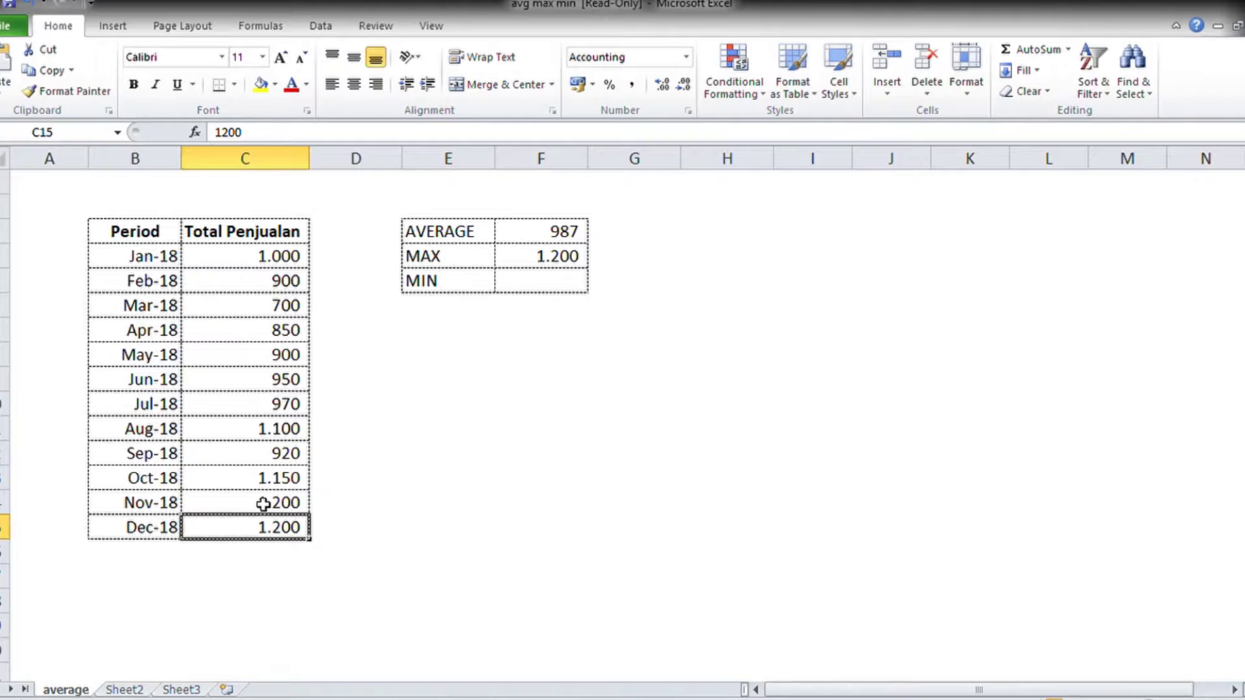
drag(258, 501, 253, 528)
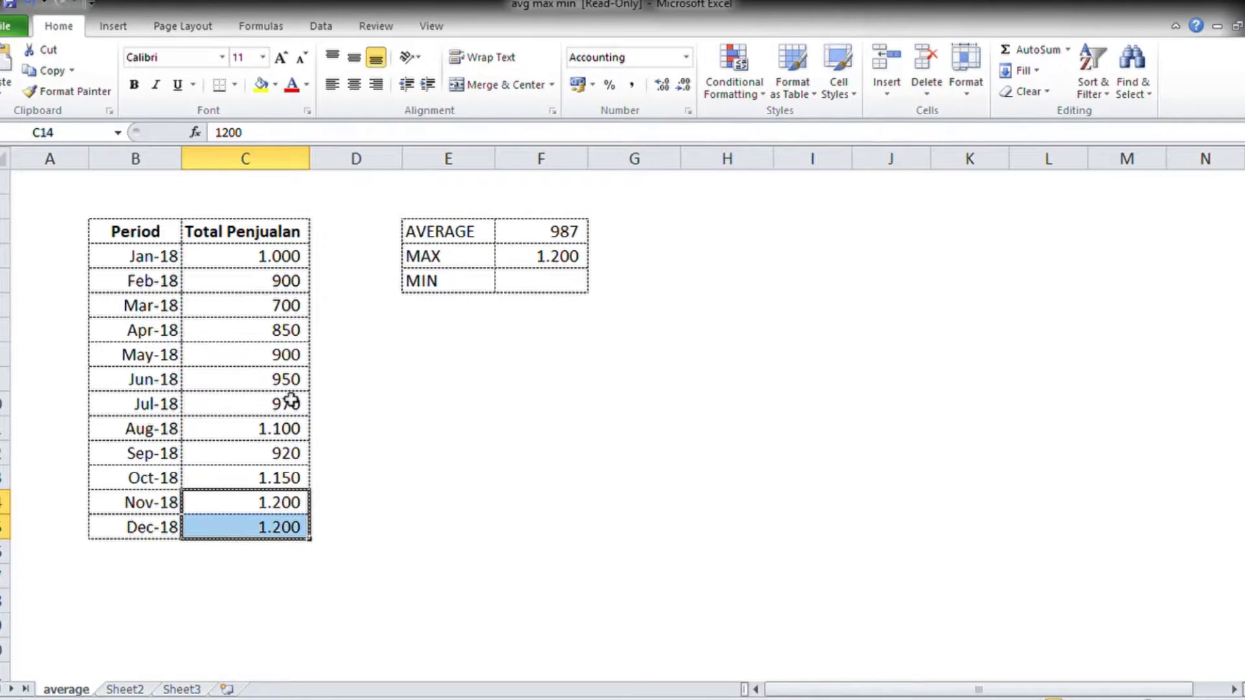
drag(285, 256, 269, 522)
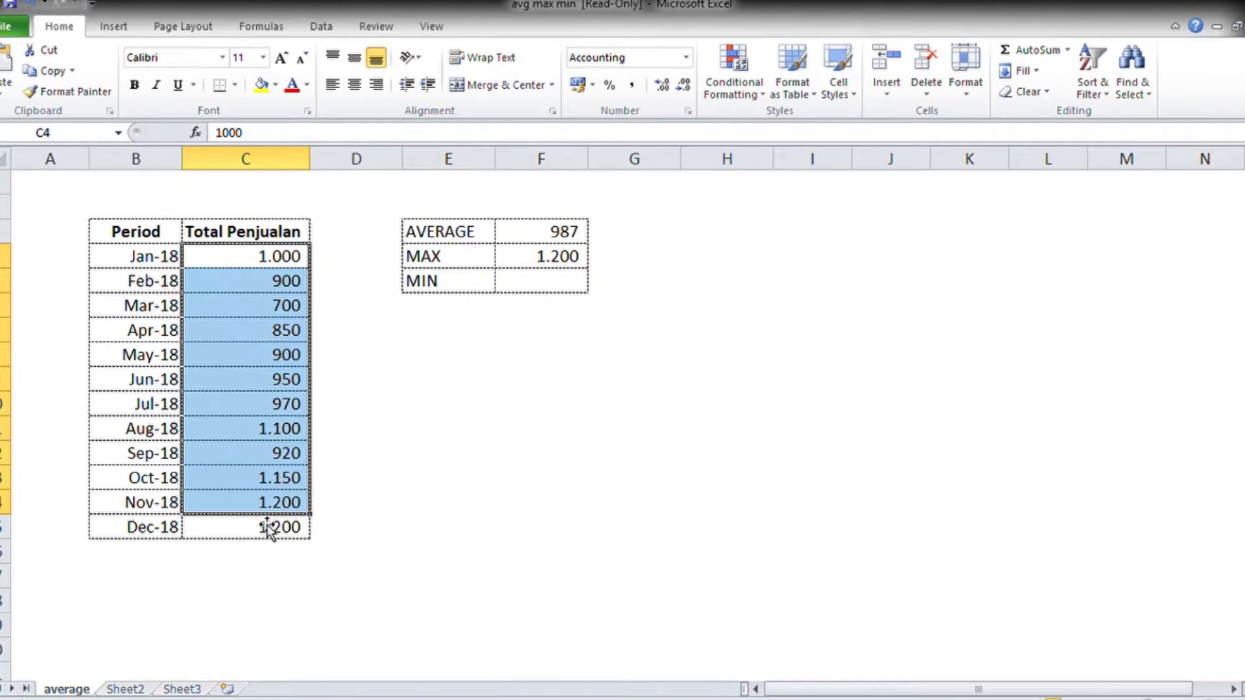
click(272, 506)
click(563, 484)
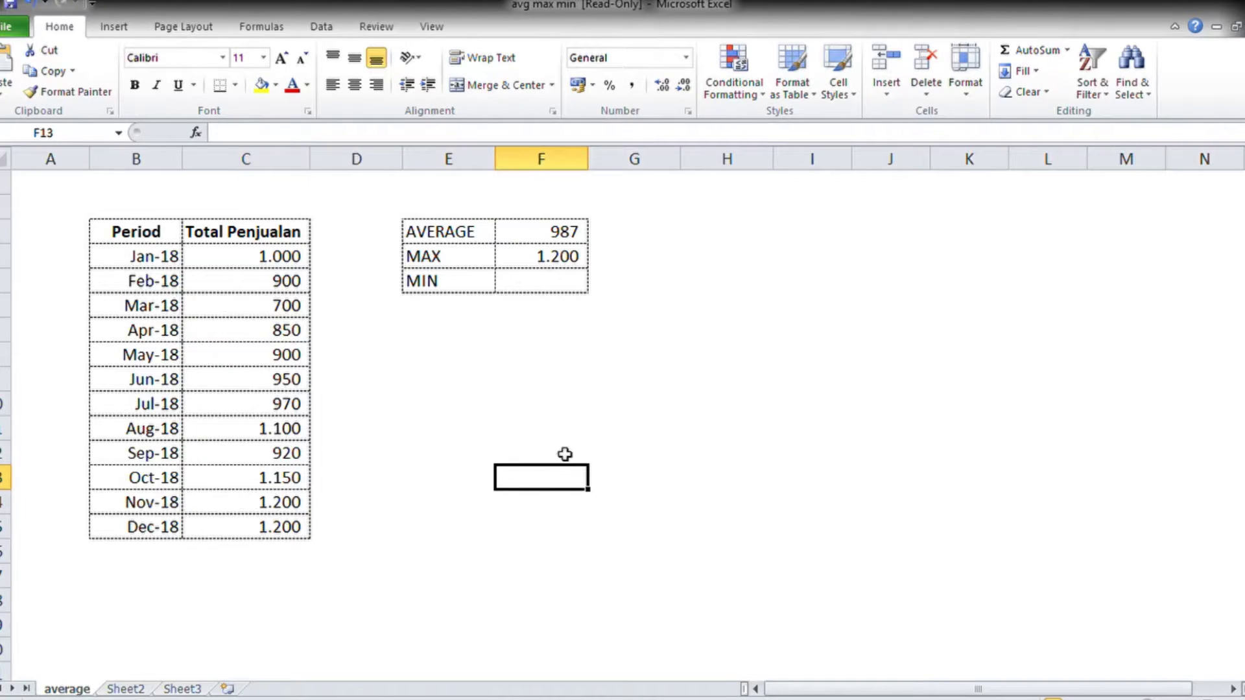
click(575, 289)
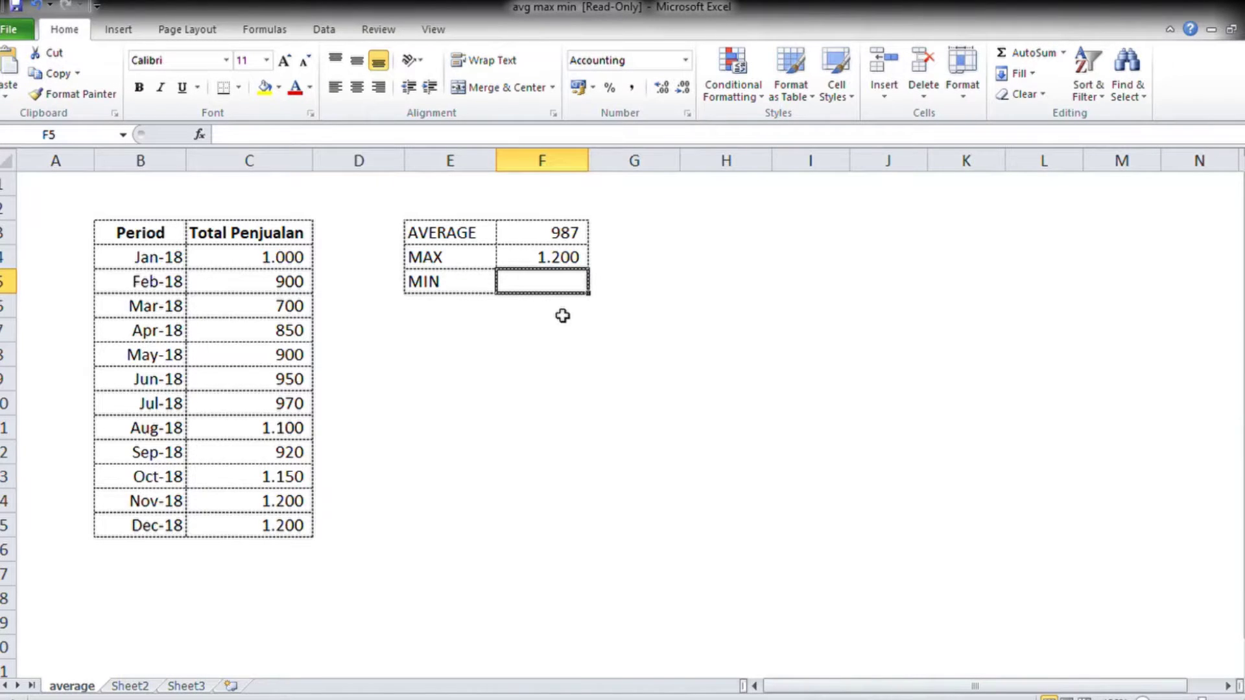
Enter =MIN(C4:C15) in F5, returning the lowest sales value 700.
text(=m)
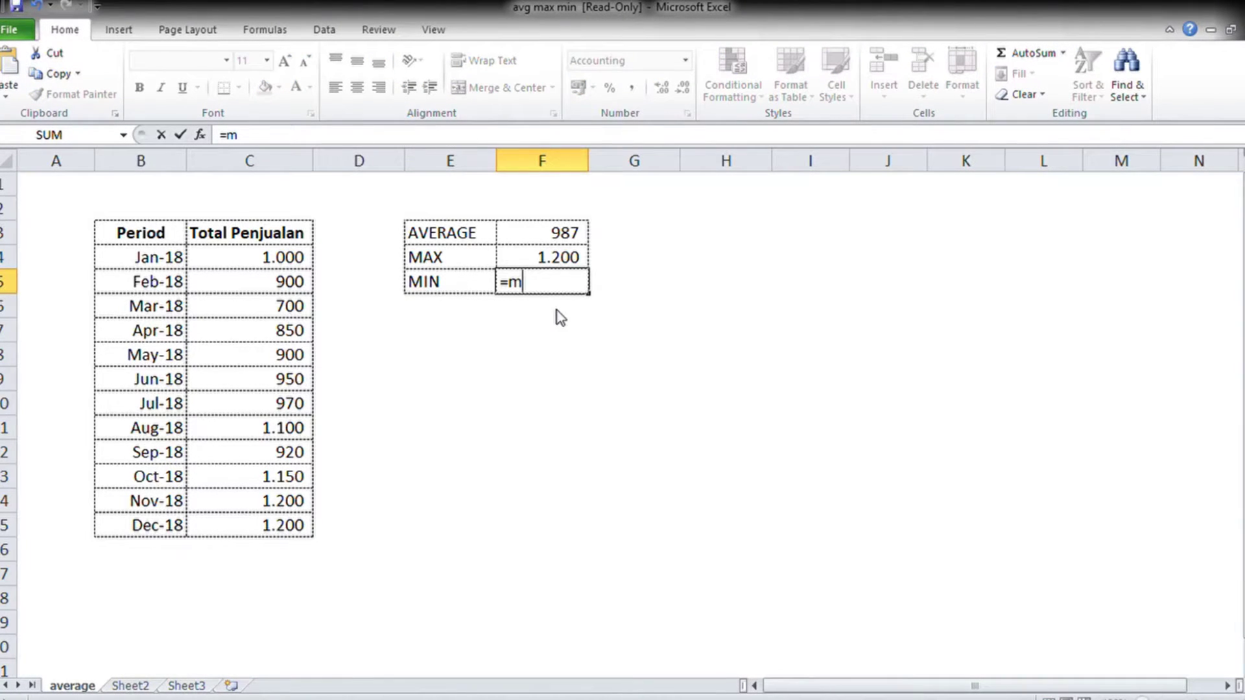
text(in)
key(Tab)
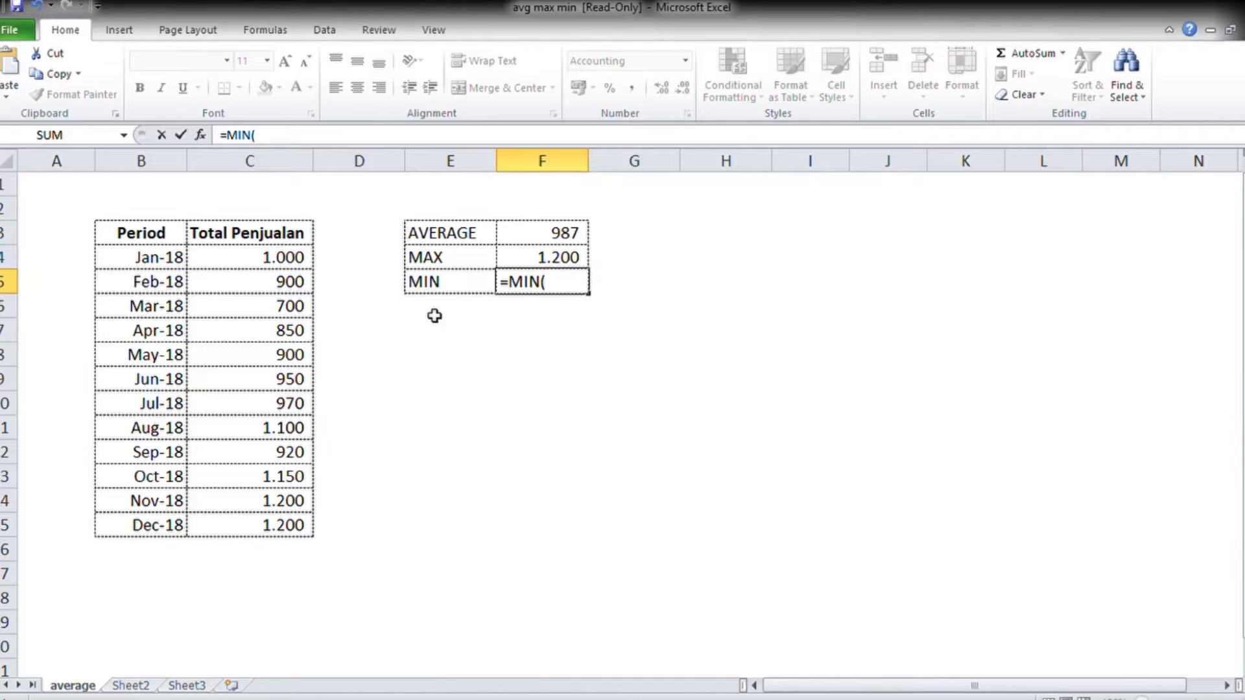
drag(301, 260, 298, 527)
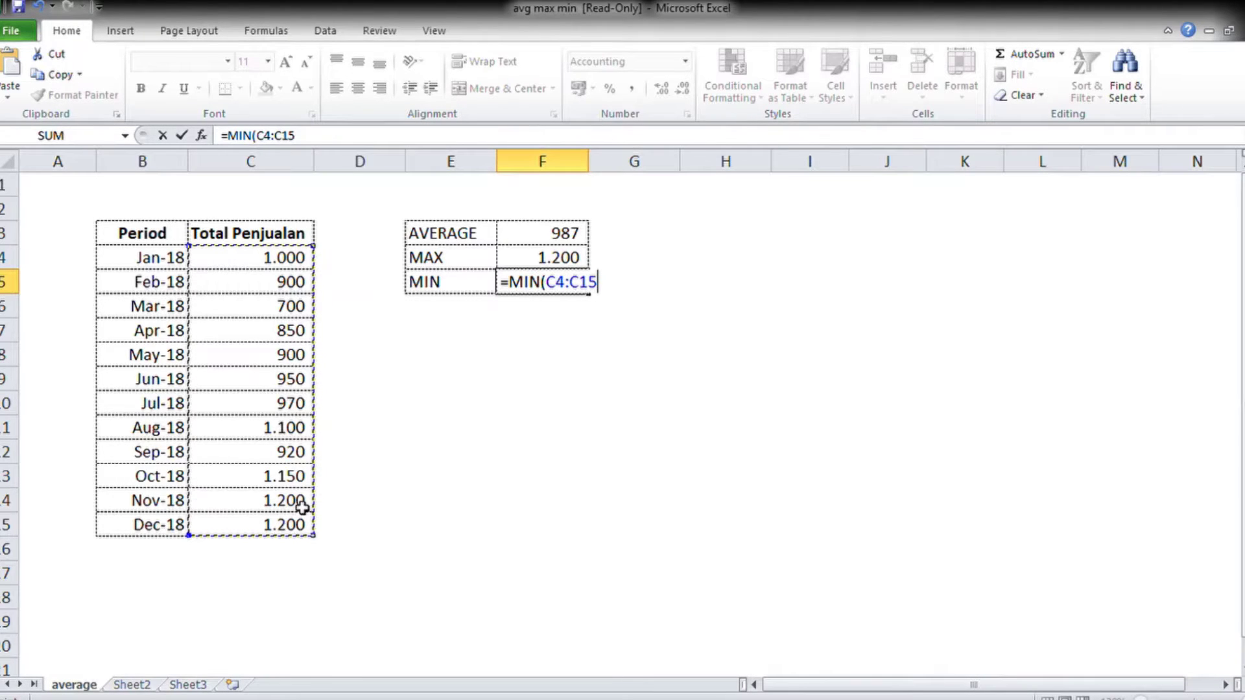
key(Return)
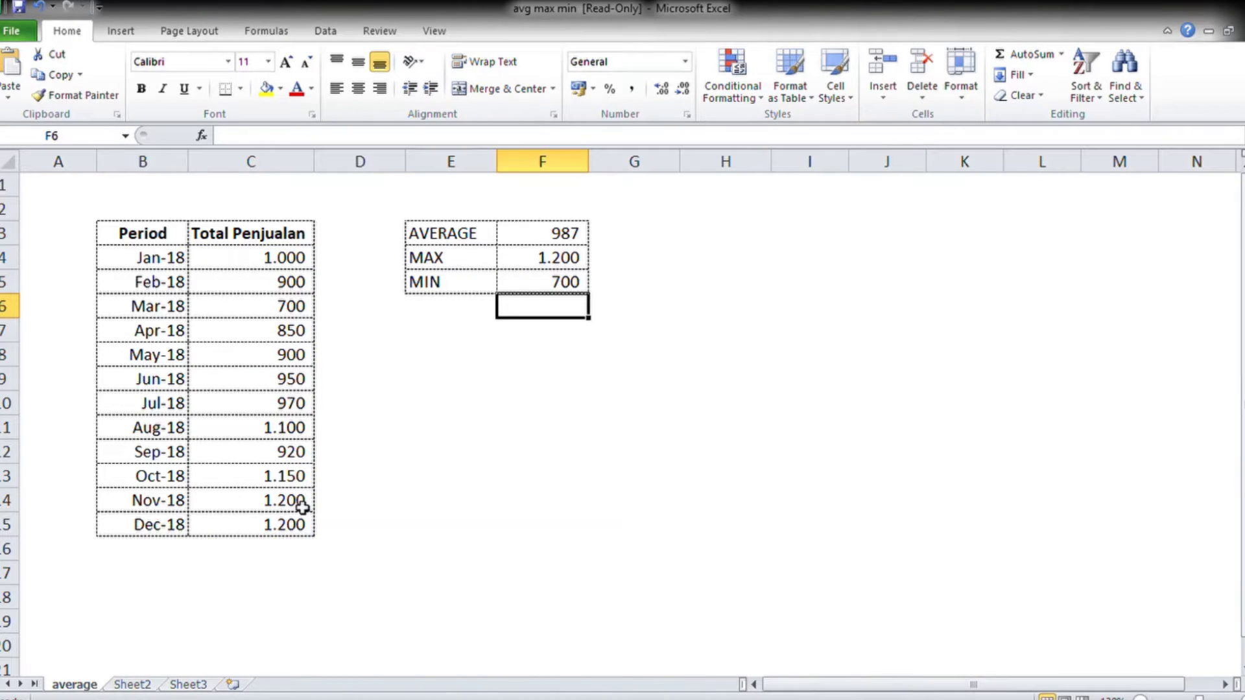
click(556, 287)
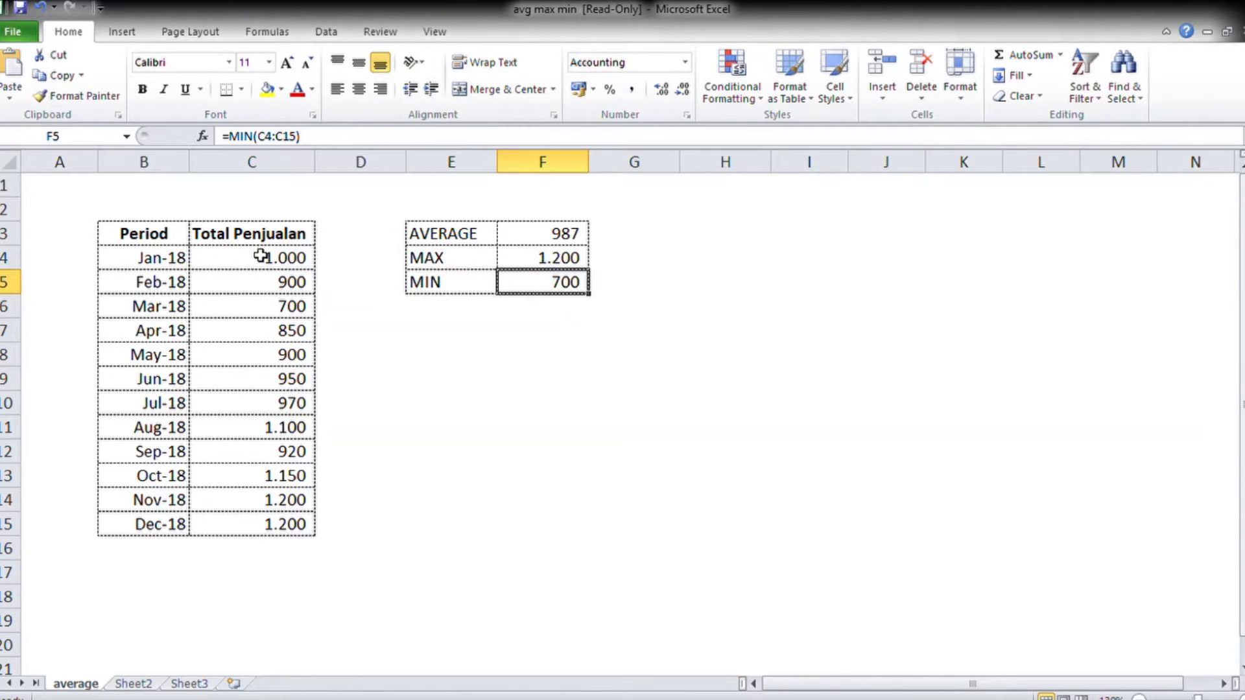
drag(187, 242, 246, 524)
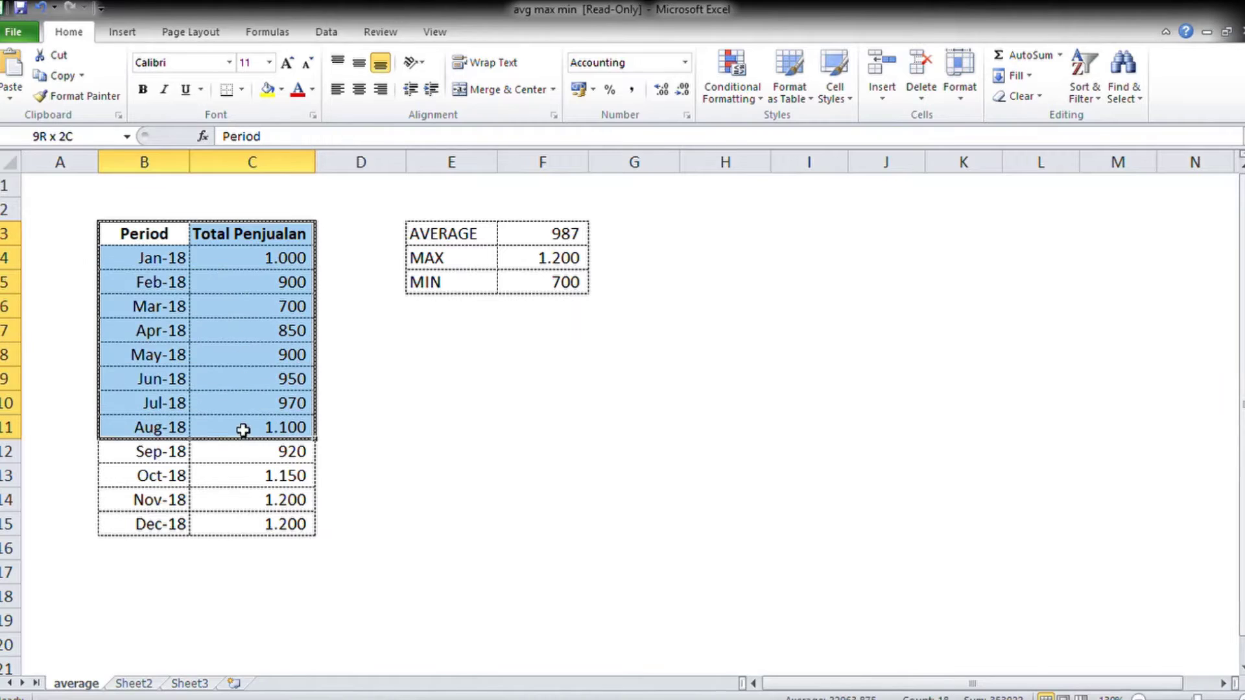
click(533, 293)
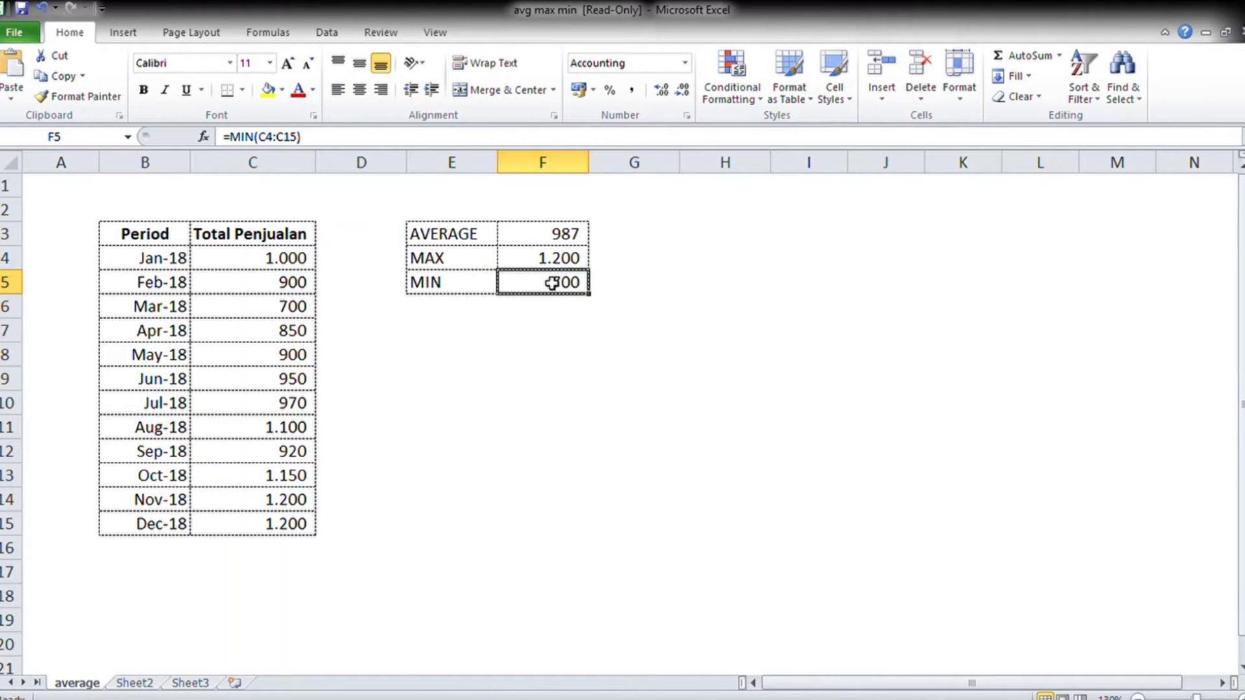
click(277, 311)
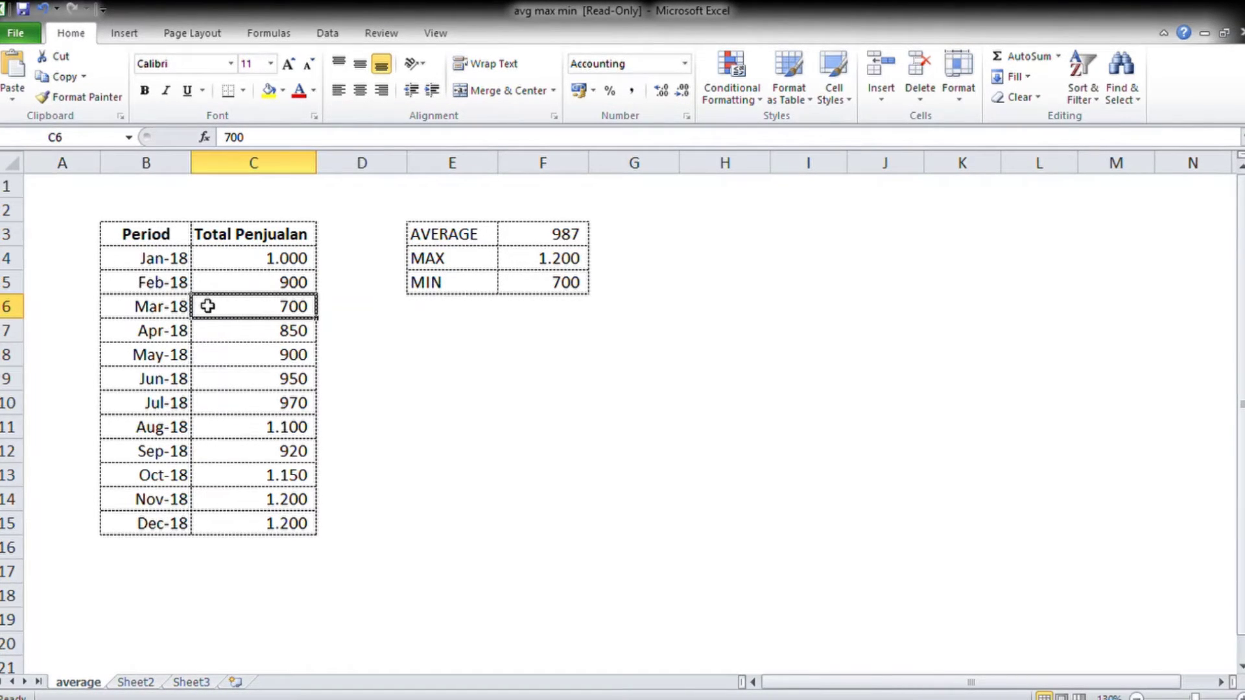
click(142, 307)
click(227, 316)
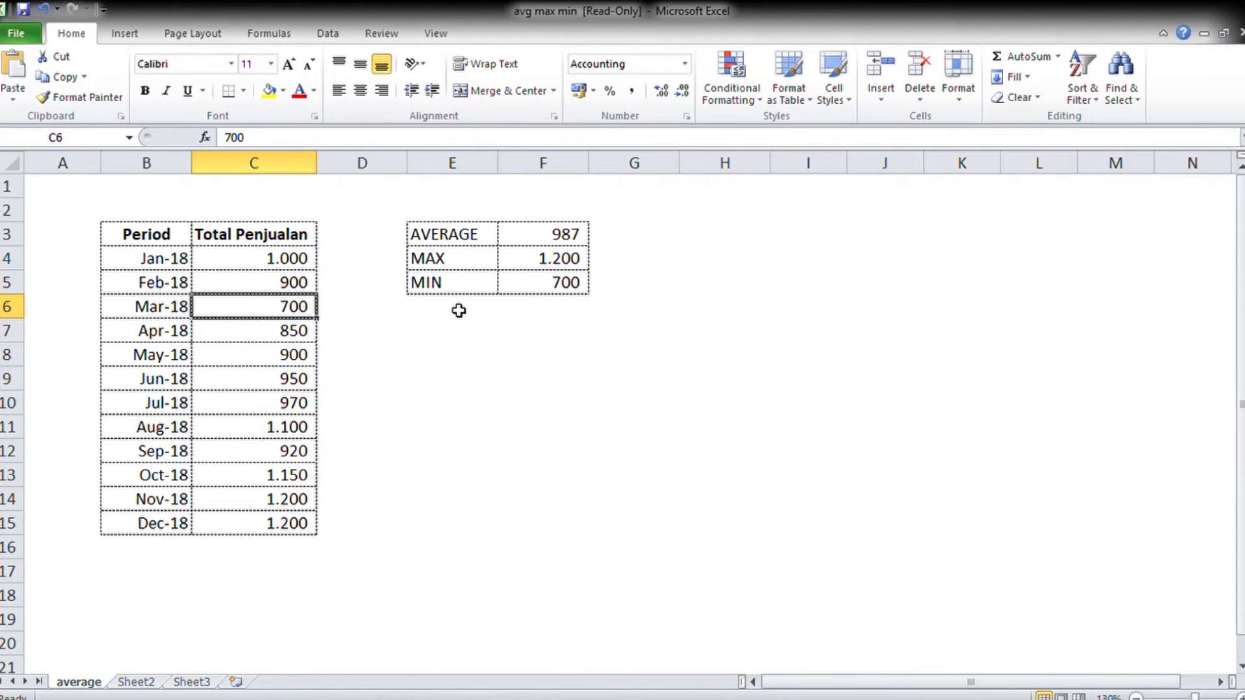
click(488, 262)
click(553, 259)
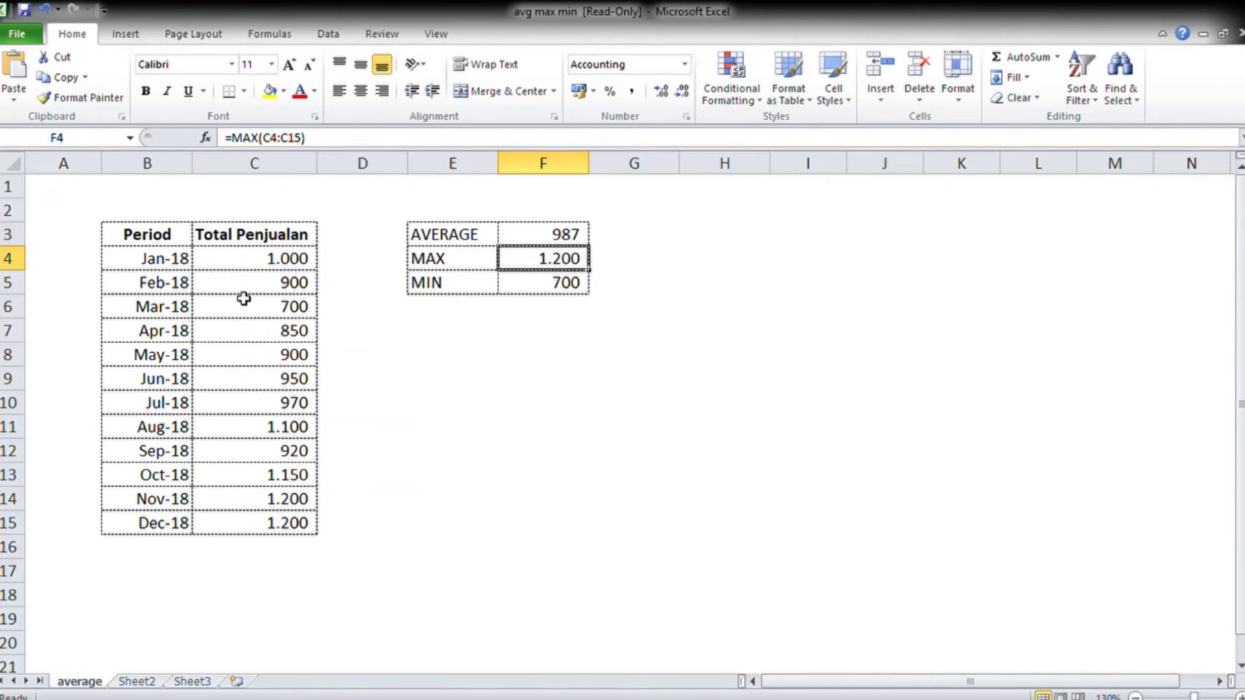
click(270, 270)
click(267, 506)
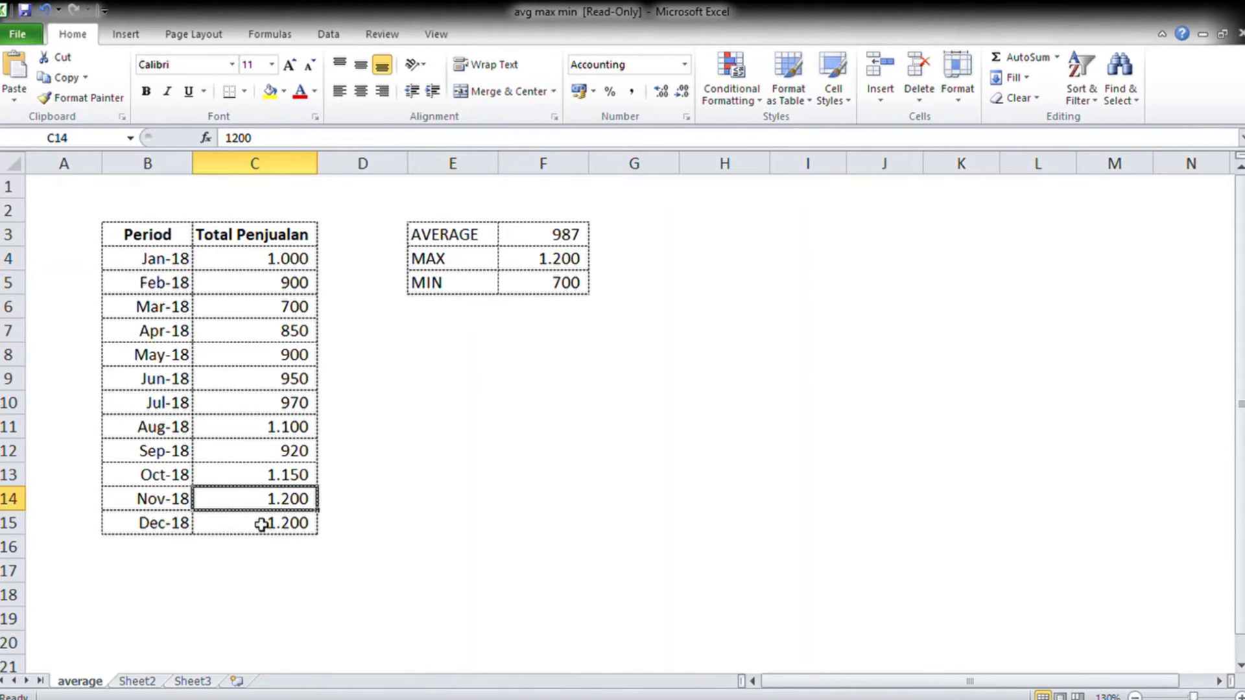
click(261, 525)
click(539, 371)
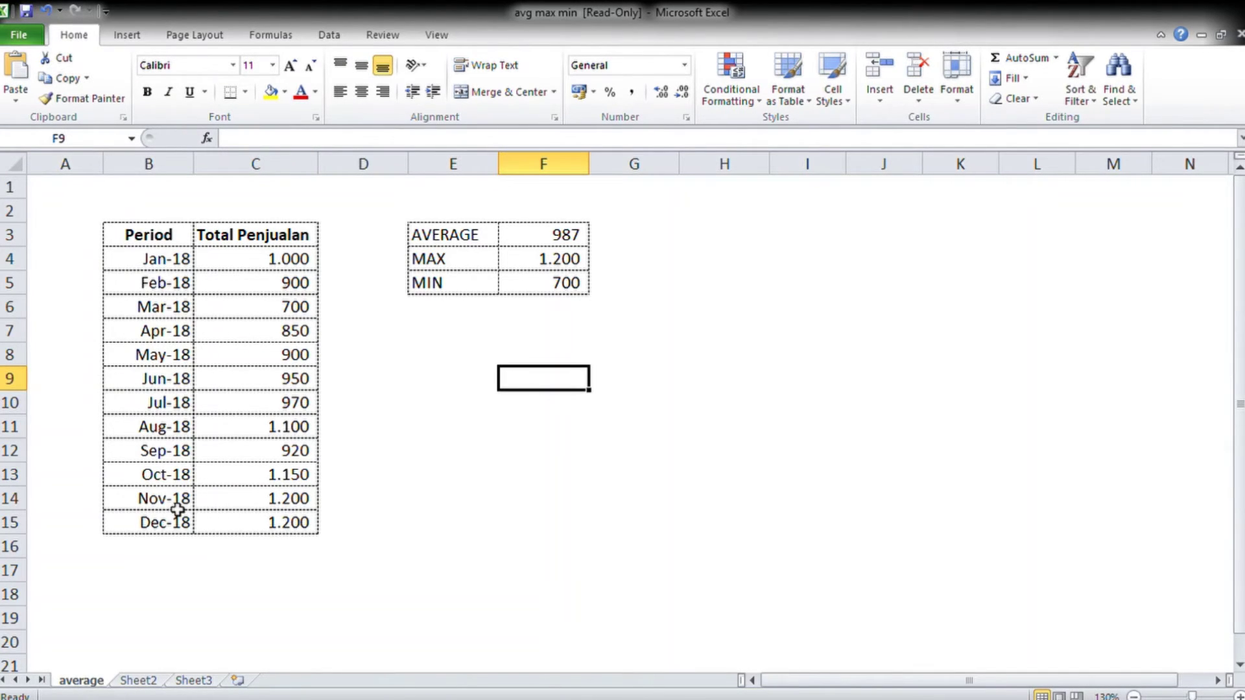
click(263, 525)
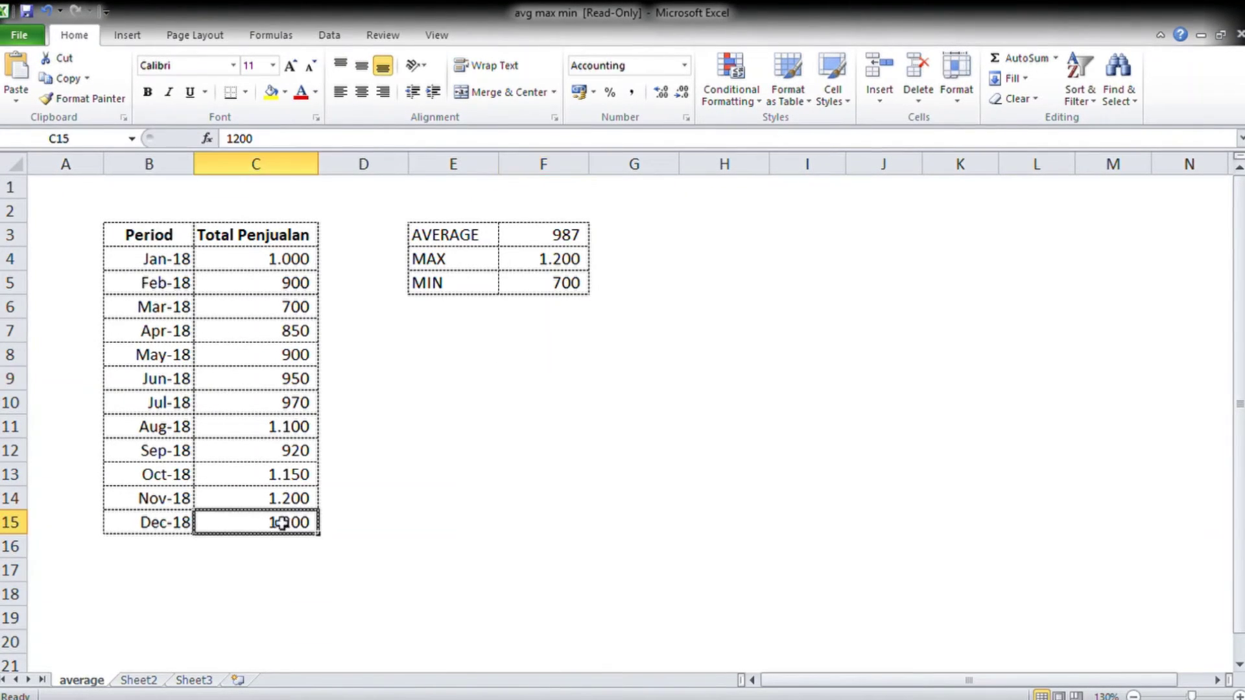
click(545, 364)
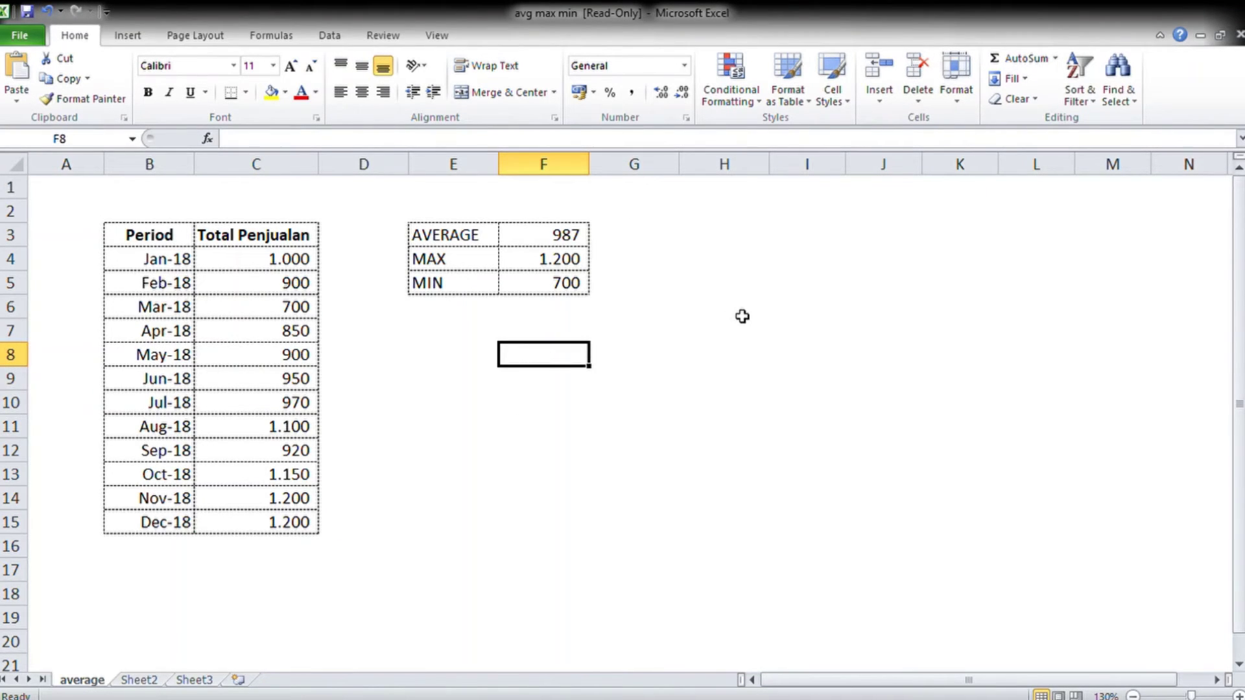